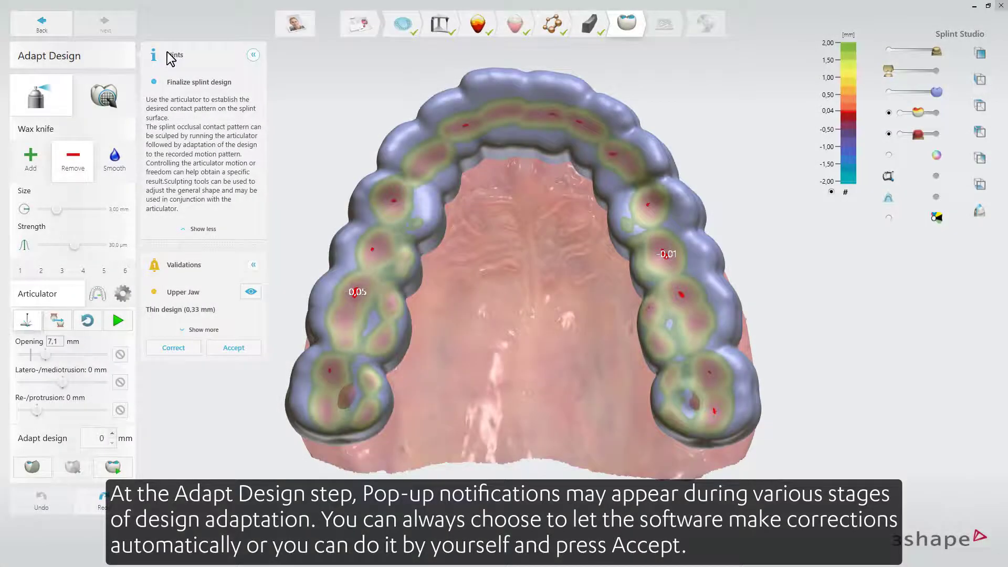
Collapse the Hints panel and zoom to the Upper Jaw thin design (0,33 mm) problem area.
click(254, 55)
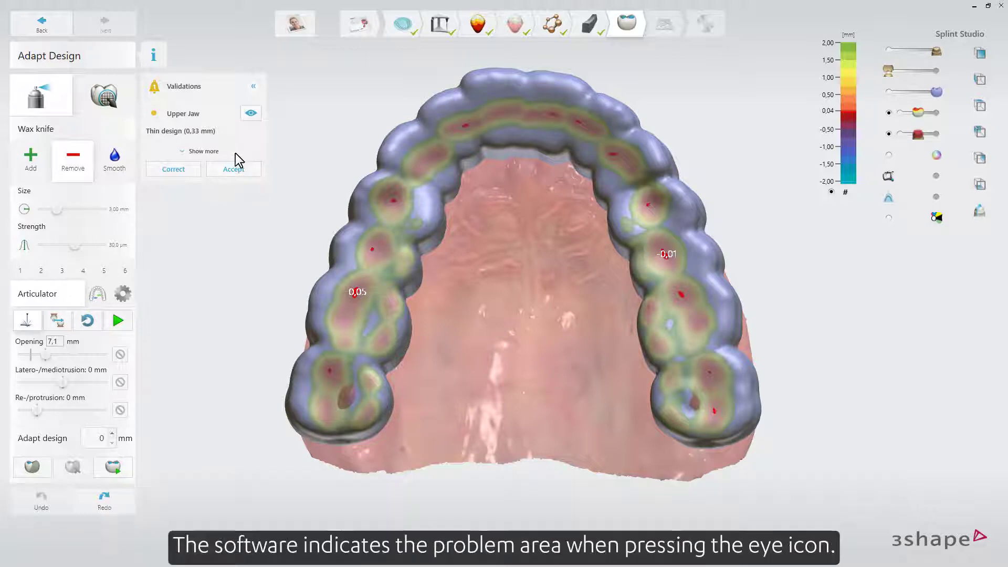
click(252, 114)
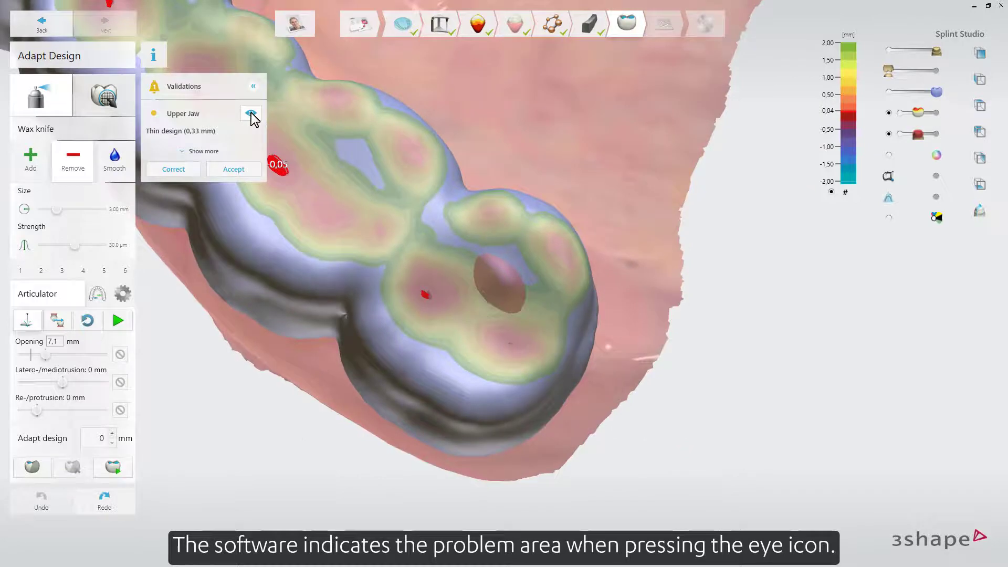
Auto-correct the thin design, then add wax at the intended contact points until contact values appear.
click(169, 169)
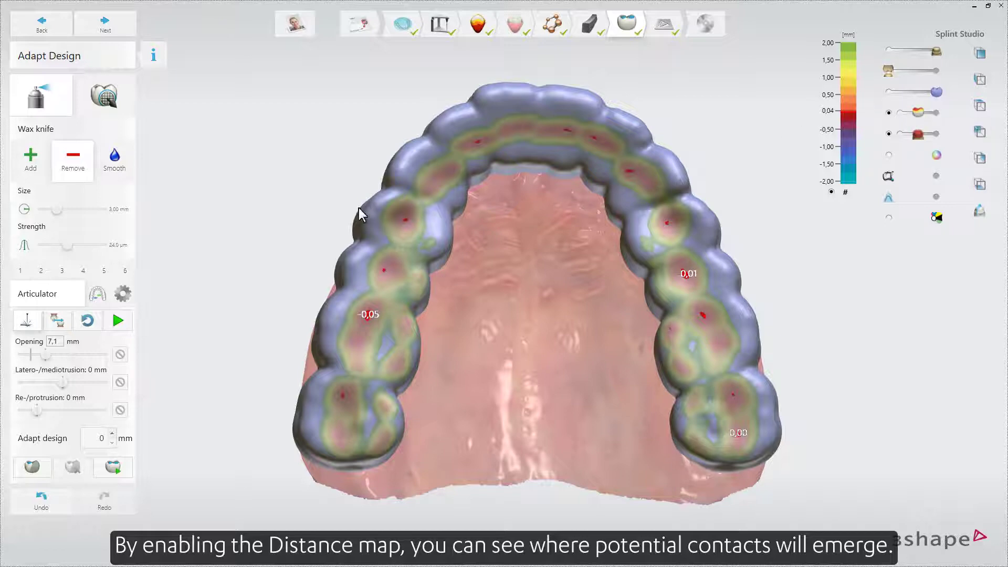
click(39, 161)
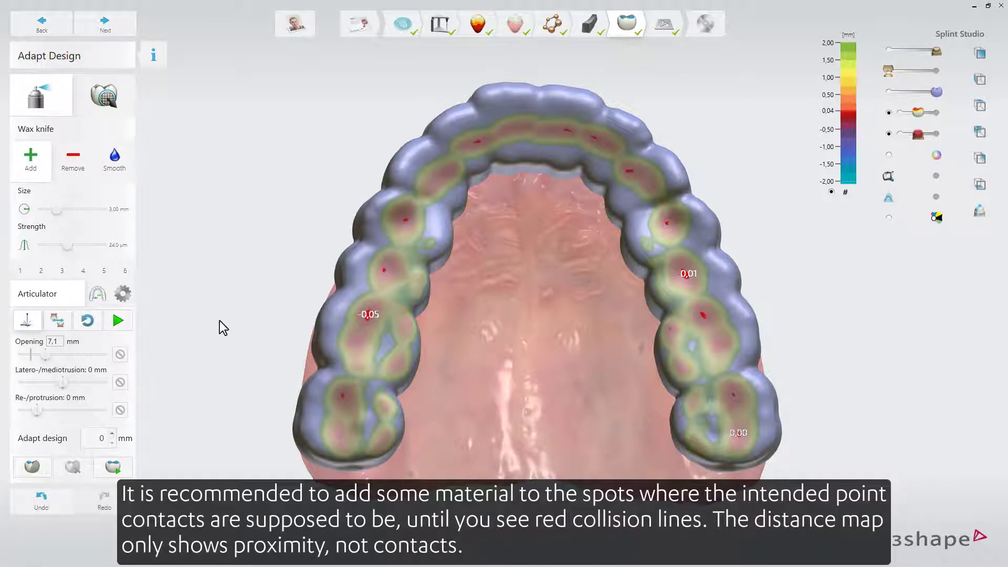
click(342, 401)
click(338, 437)
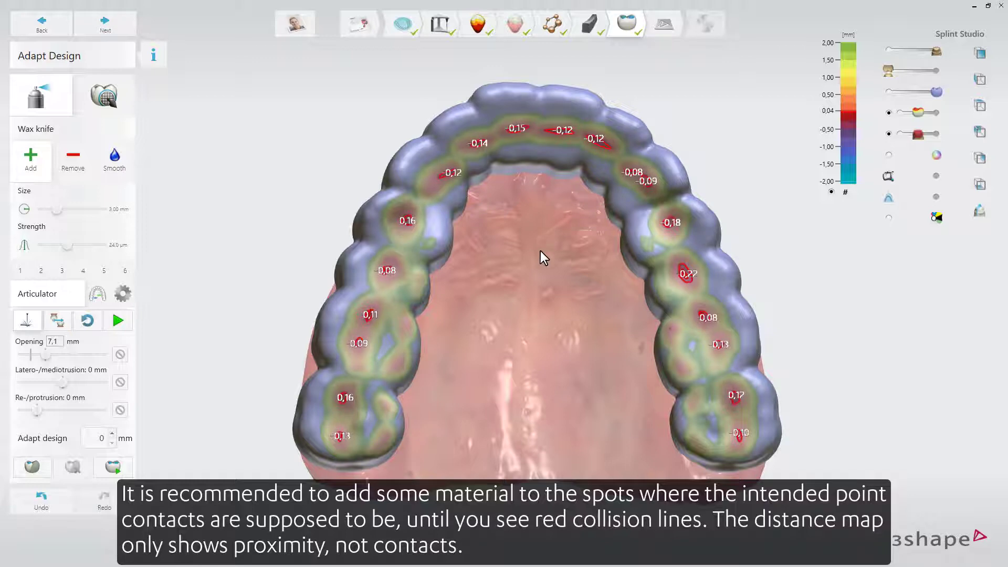
mouse_move(541, 253)
right_down()
mouse_move(541, 212)
mouse_move(600, 226)
mouse_move(574, 240)
mouse_move(462, 244)
mouse_move(500, 237)
mouse_move(523, 257)
right_up()
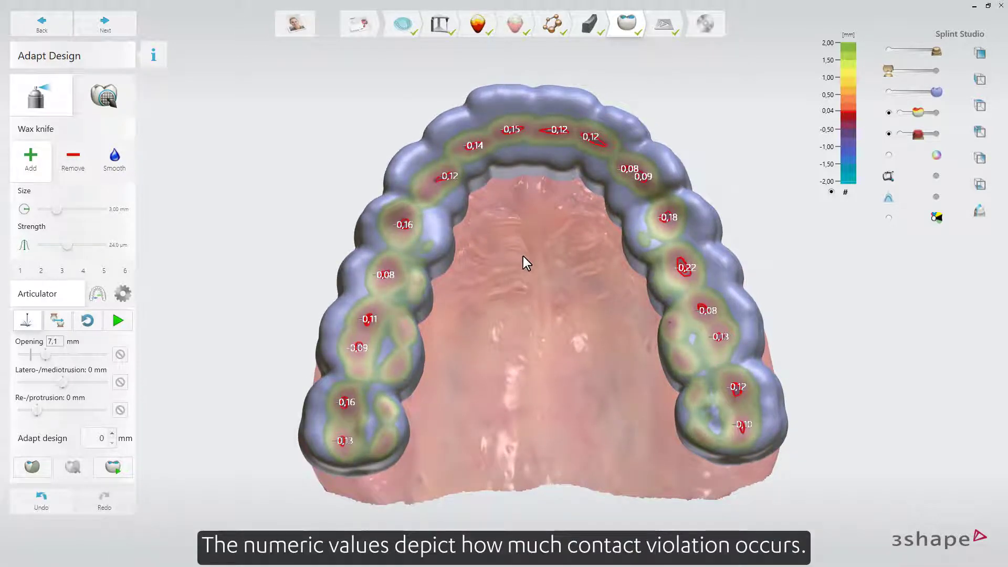
Smooth the sharp edges along the splint's left buccal side with the Wax knife Smooth tool.
click(114, 157)
right_drag(288, 232, 309, 236)
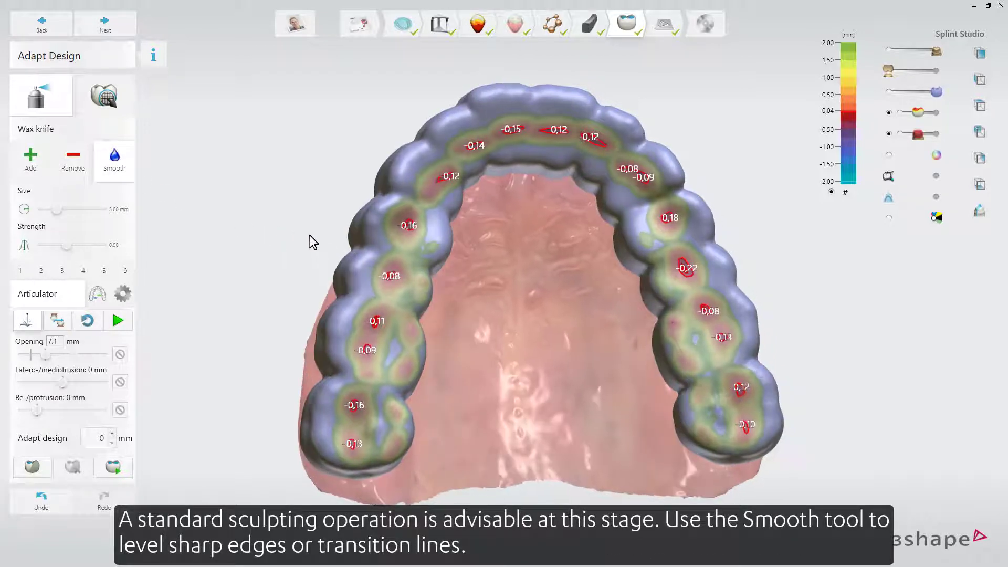
drag(358, 265, 361, 251)
drag(342, 303, 337, 348)
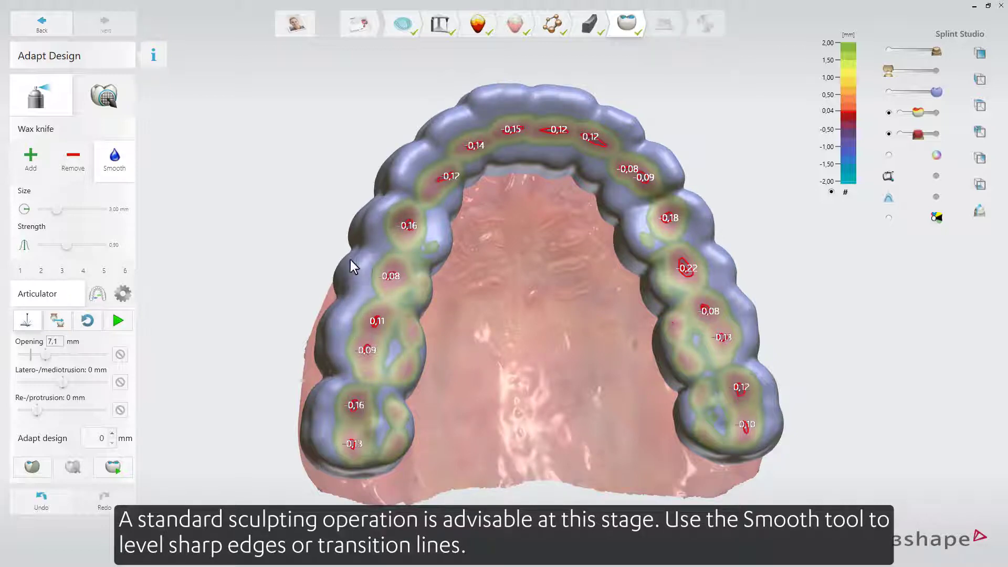
right_drag(321, 348, 604, 228)
key(shift)
right_drag(399, 389, 435, 246)
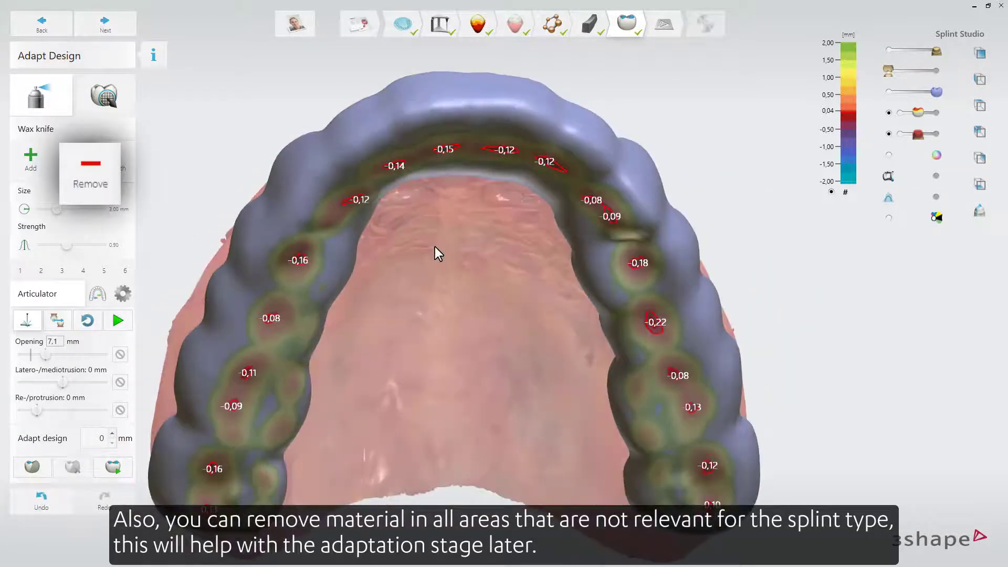
scroll(446, 301, down, 3)
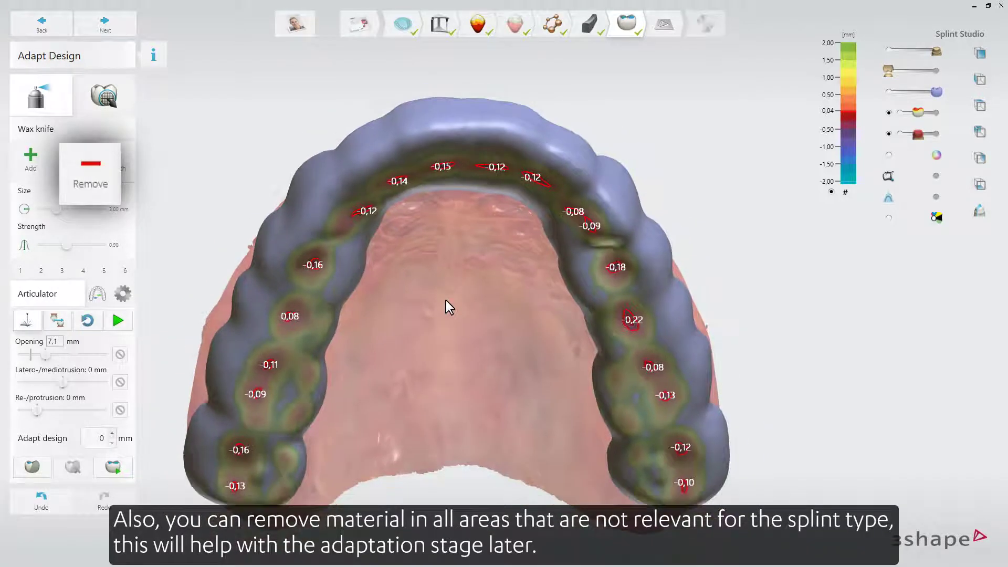
right_drag(456, 321, 533, 254)
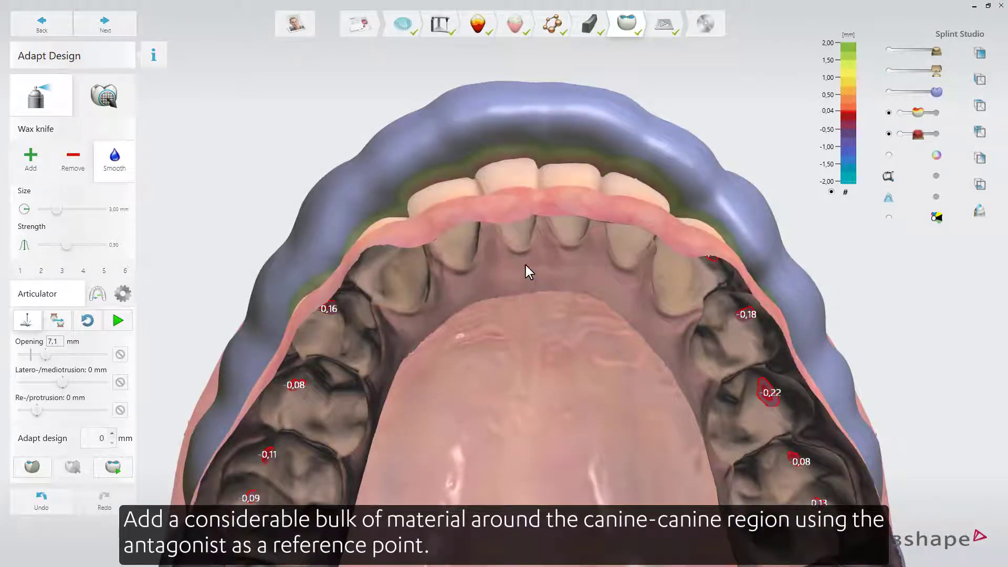
Add wax along the canine-to-canine rim at 15 µm strength, using the lower teeth as reference.
right_drag(525, 267, 524, 259)
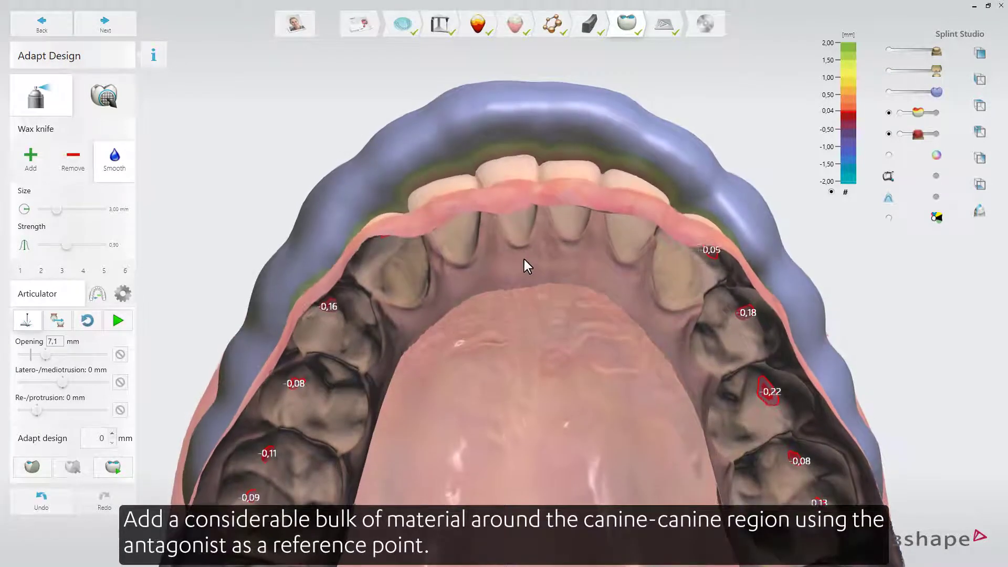
click(34, 162)
drag(65, 244, 57, 245)
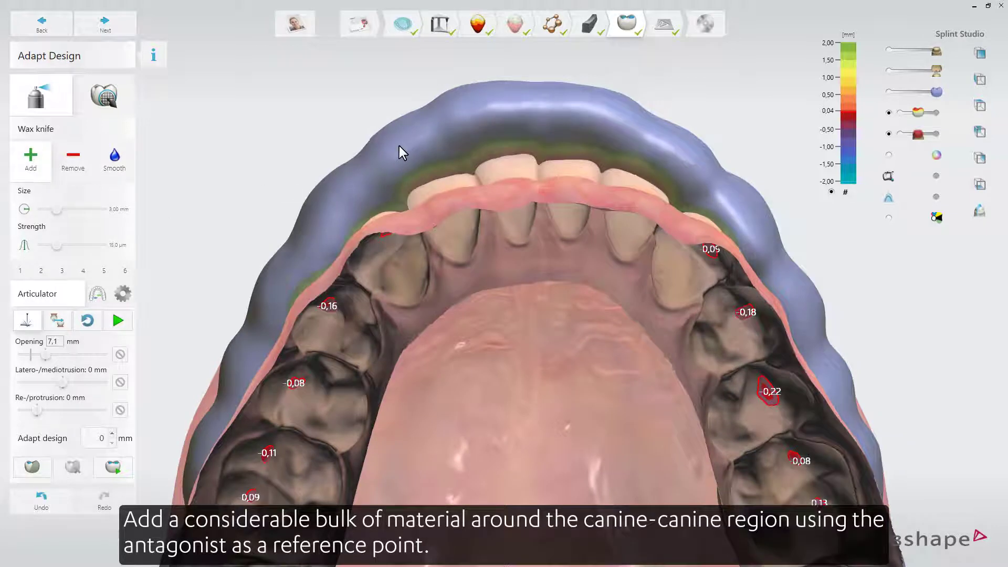
drag(449, 124, 521, 110)
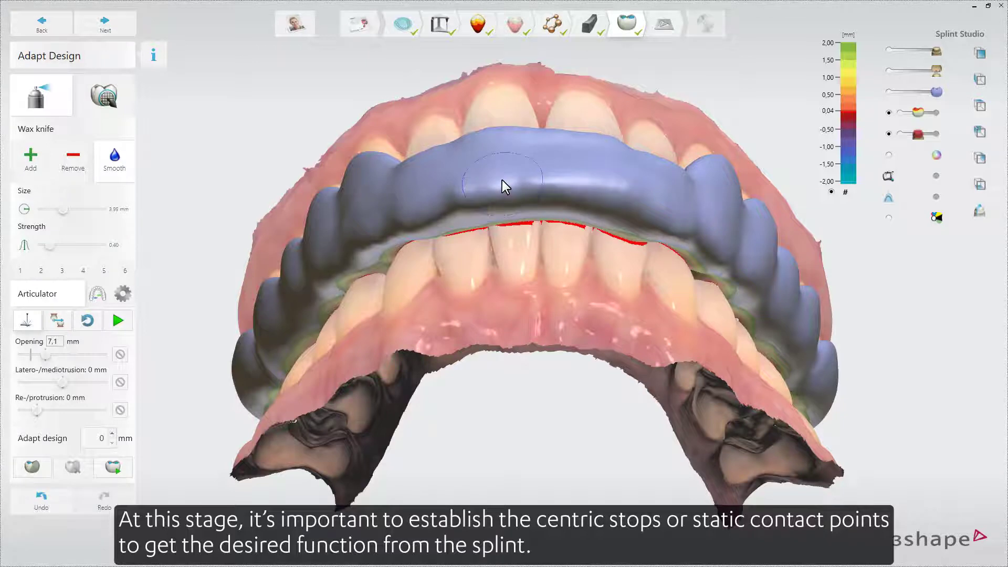
Tilt the jaw to inspect the anterior bulk at -1,45 and canine contacts 0,25 and 0,40.
right_drag(501, 263, 500, 196)
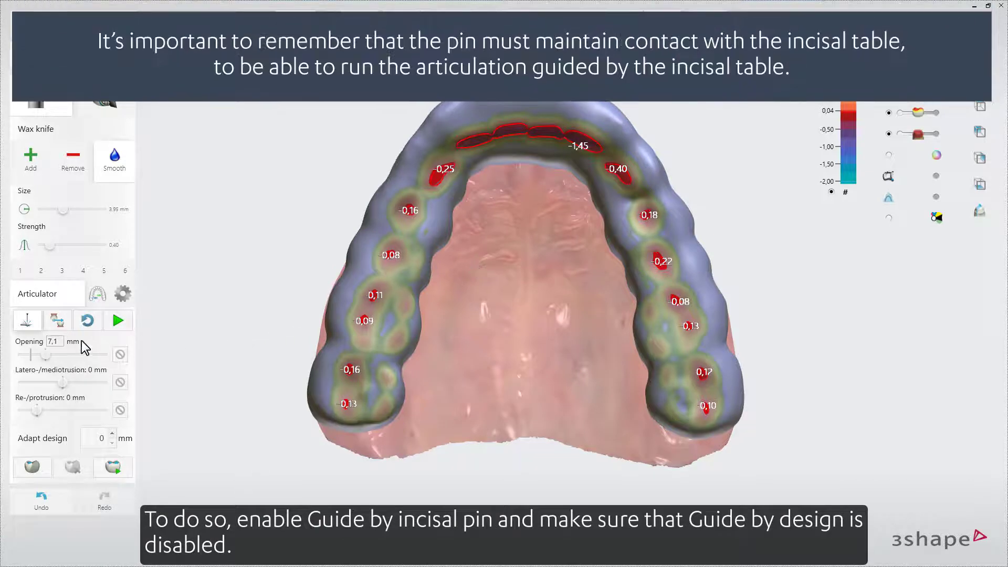
Guide by incisal pin, lock lateral movement, run articulation and adapt the design at 0.01 mm.
click(32, 323)
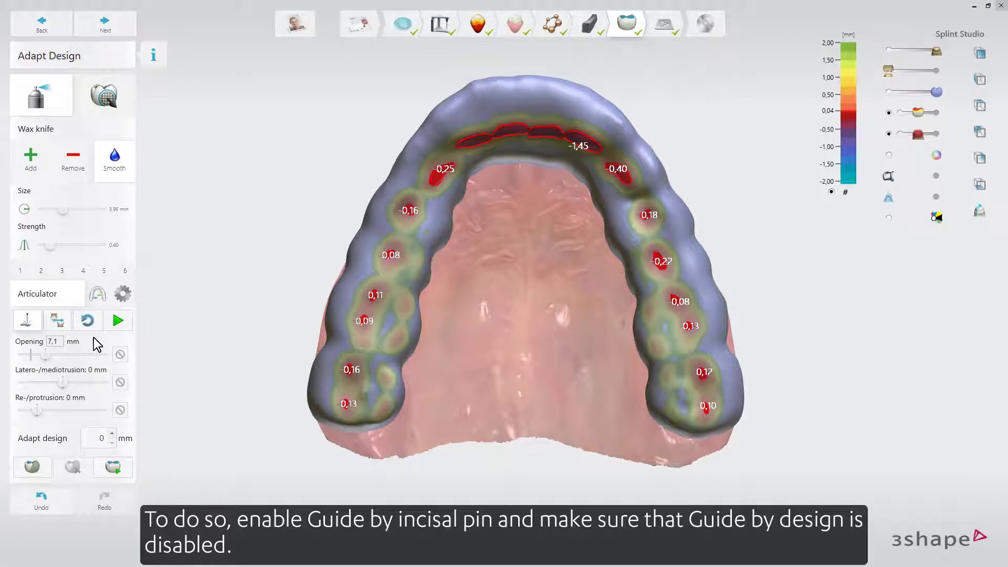
click(120, 383)
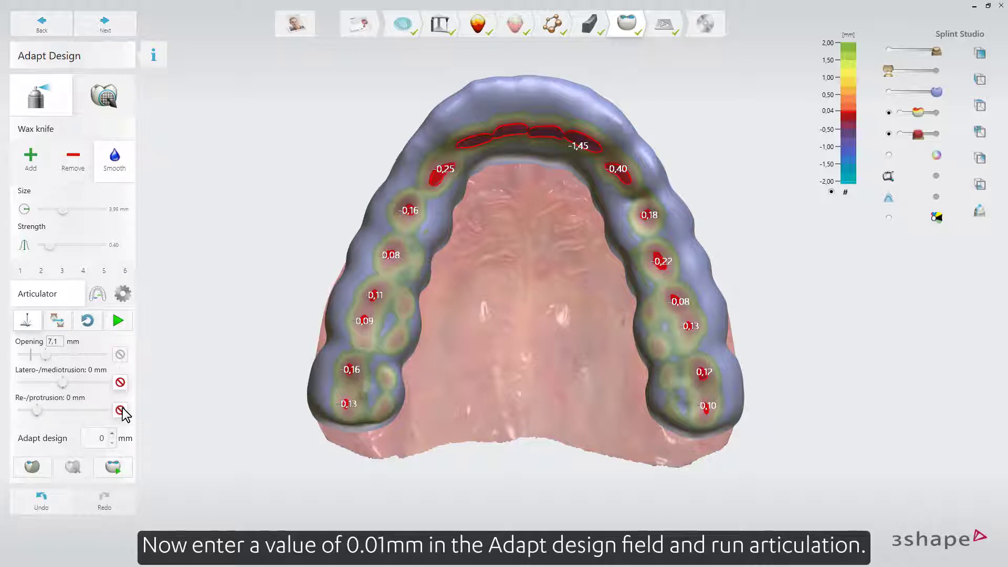
click(115, 438)
text(0.01)
click(120, 323)
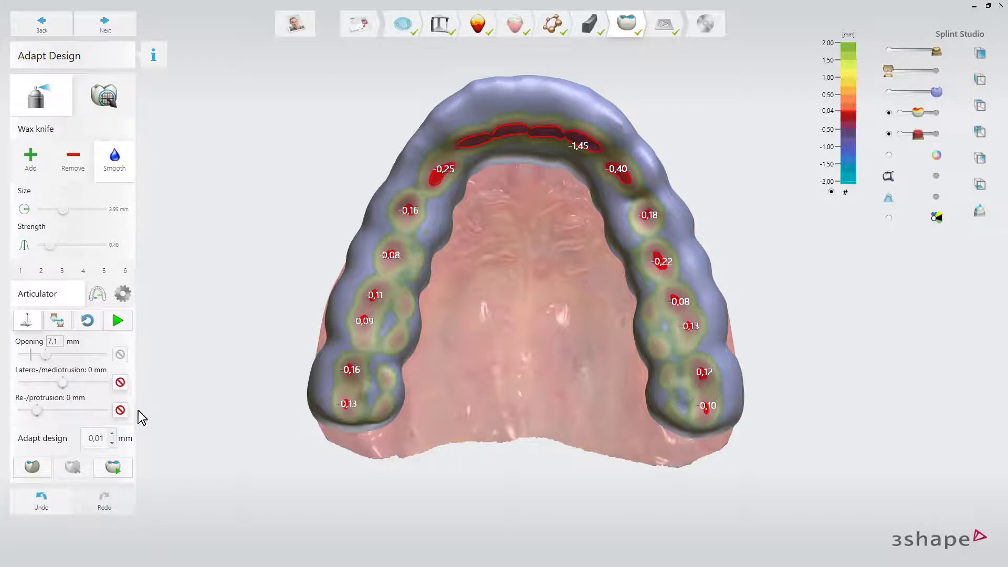
click(121, 465)
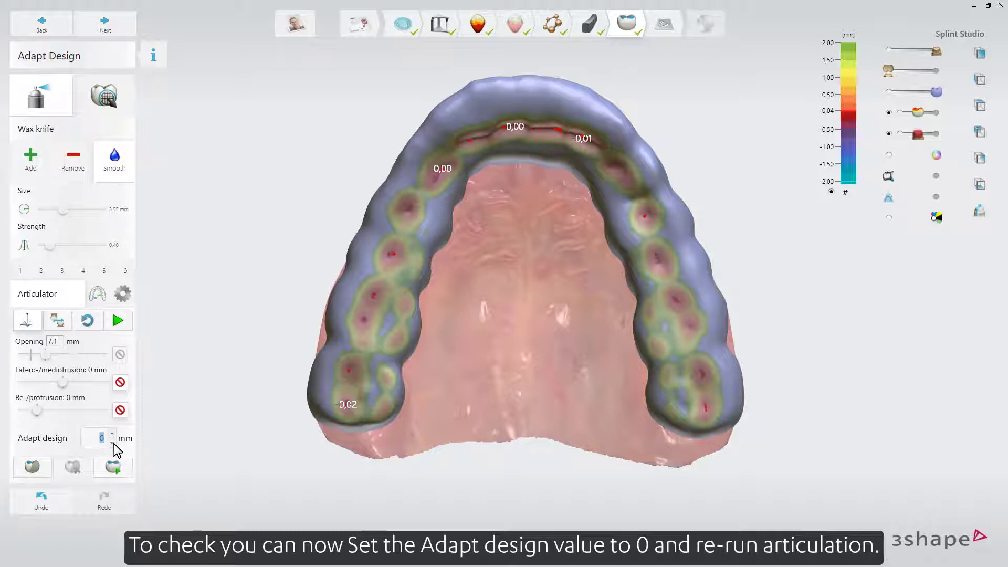
Re-run the articulation, then unlock all movements and run it freely to reveal collision marks.
click(119, 320)
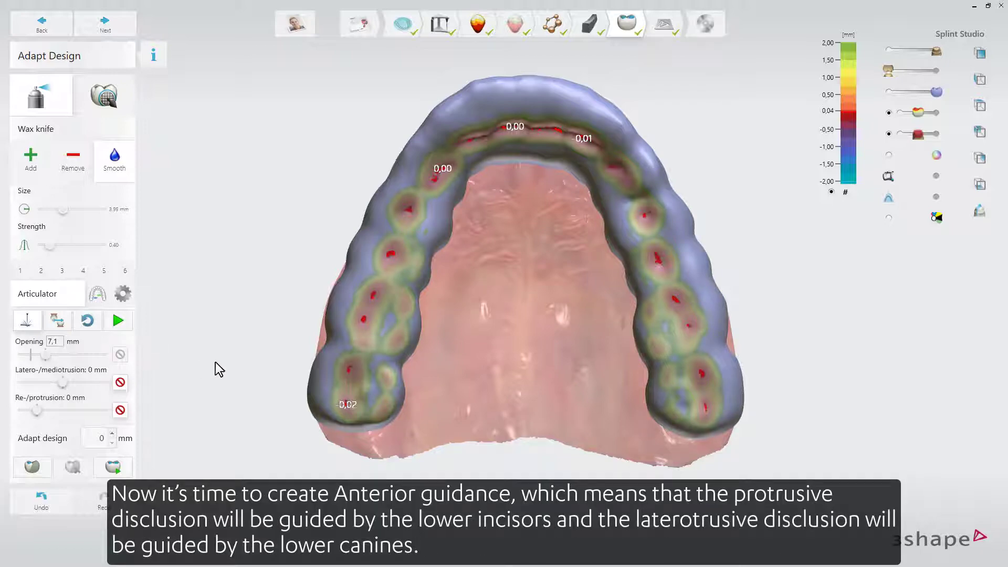
mouse_move(518, 379)
right_down()
mouse_move(519, 355)
mouse_move(523, 374)
right_up()
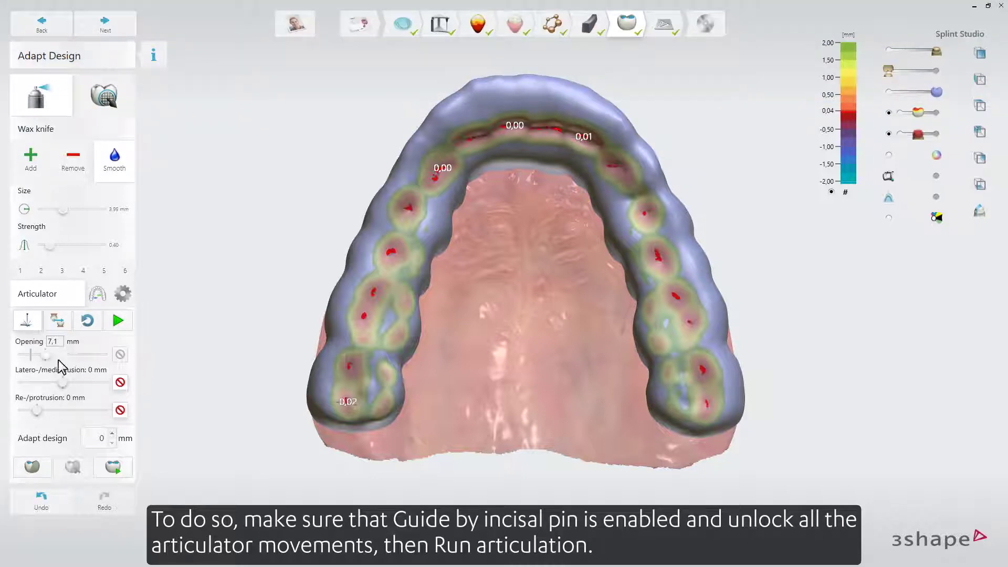
click(119, 382)
click(120, 410)
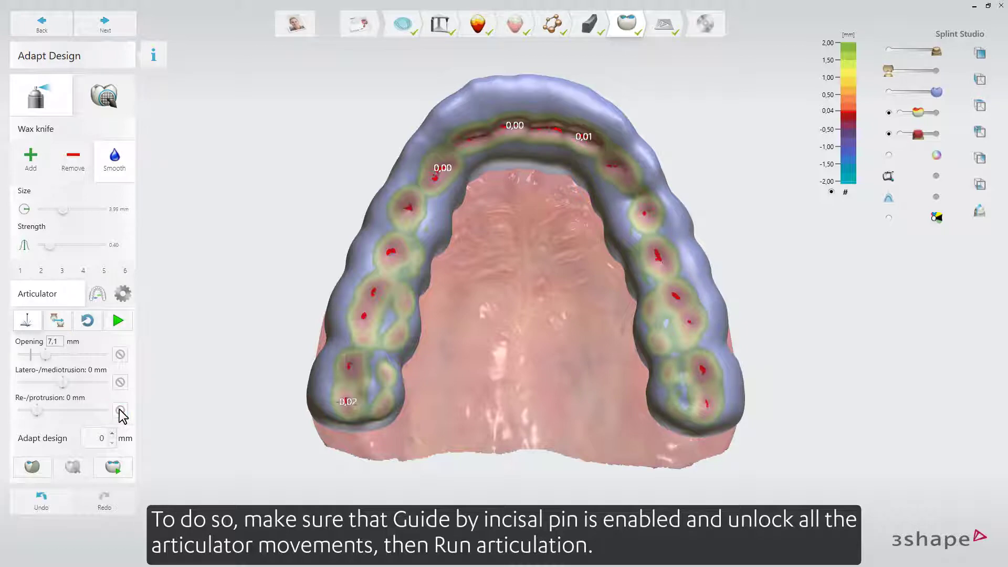
click(126, 322)
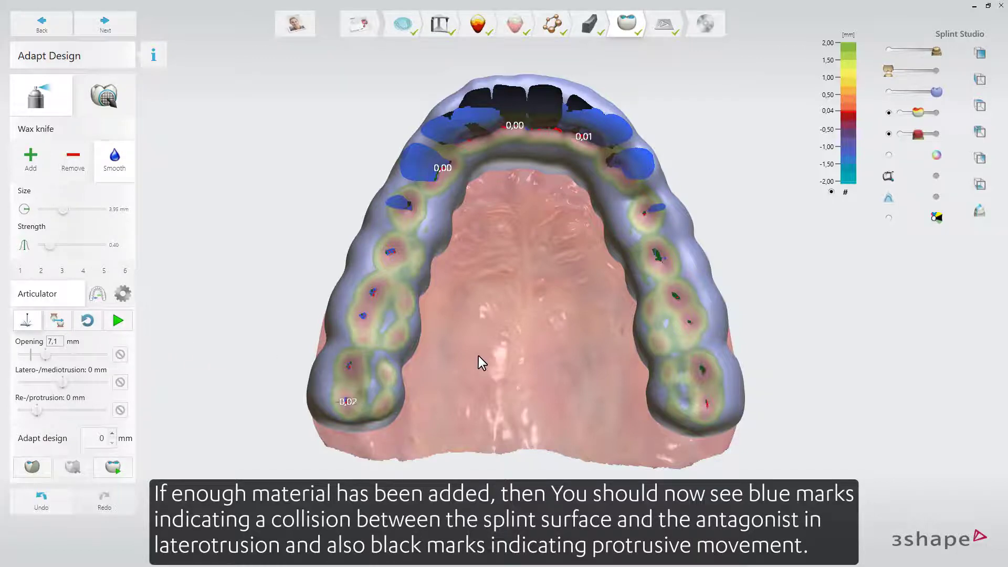
right_drag(480, 342, 471, 367)
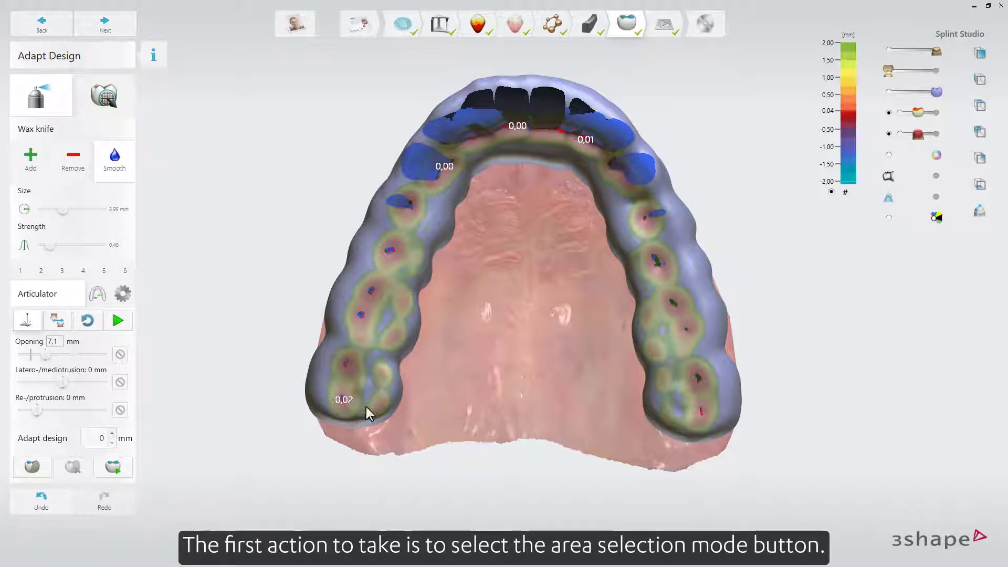
Paint the front area touched by the lower incisors and run articulation over it.
click(33, 467)
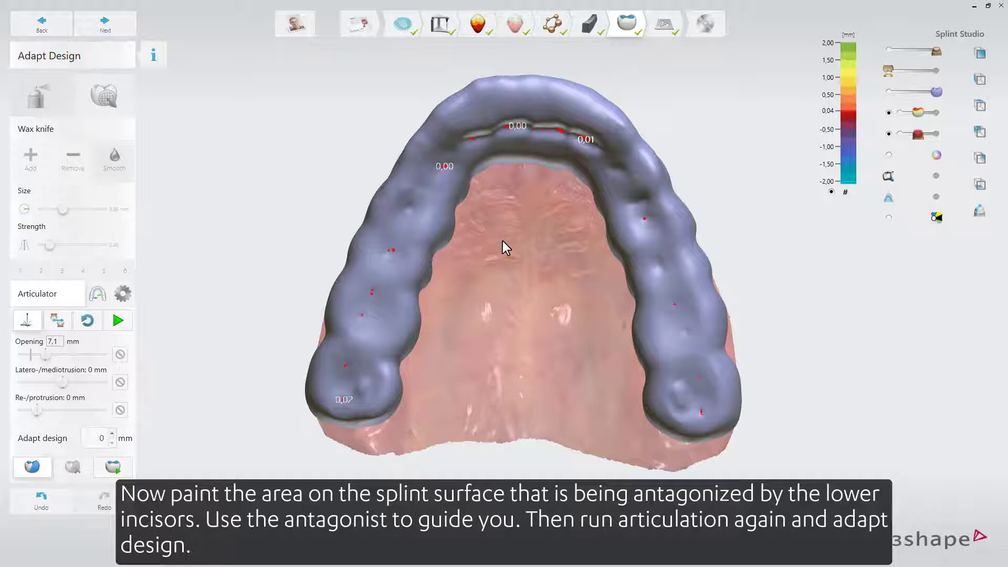
right_drag(522, 222, 523, 245)
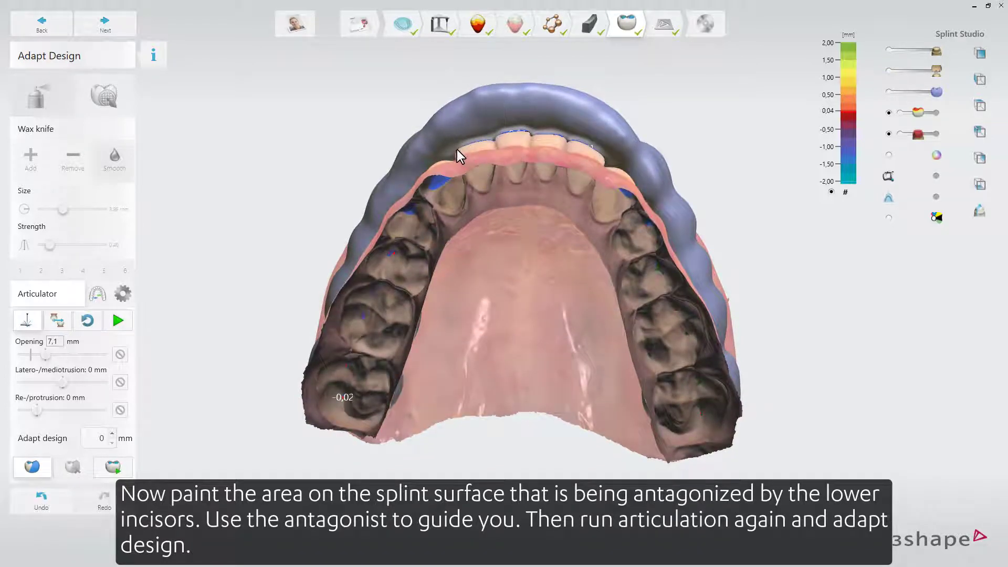
mouse_move(452, 147)
mouse_down()
mouse_move(514, 127)
mouse_move(608, 138)
mouse_up()
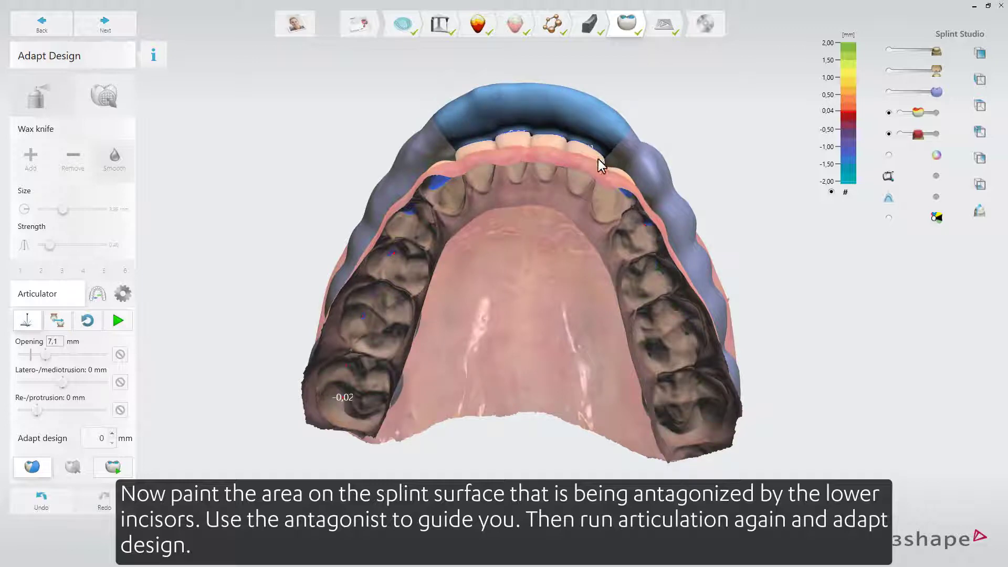
click(124, 321)
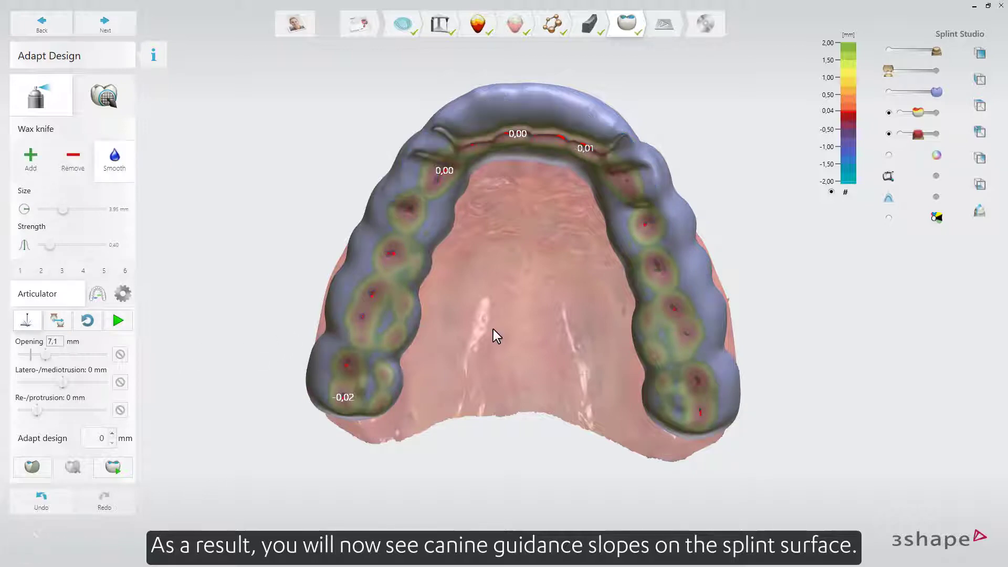
Clear the painted selection, lock lateral movement, and adapt the splint to a protrusion-only articulation.
right_drag(503, 250, 506, 302)
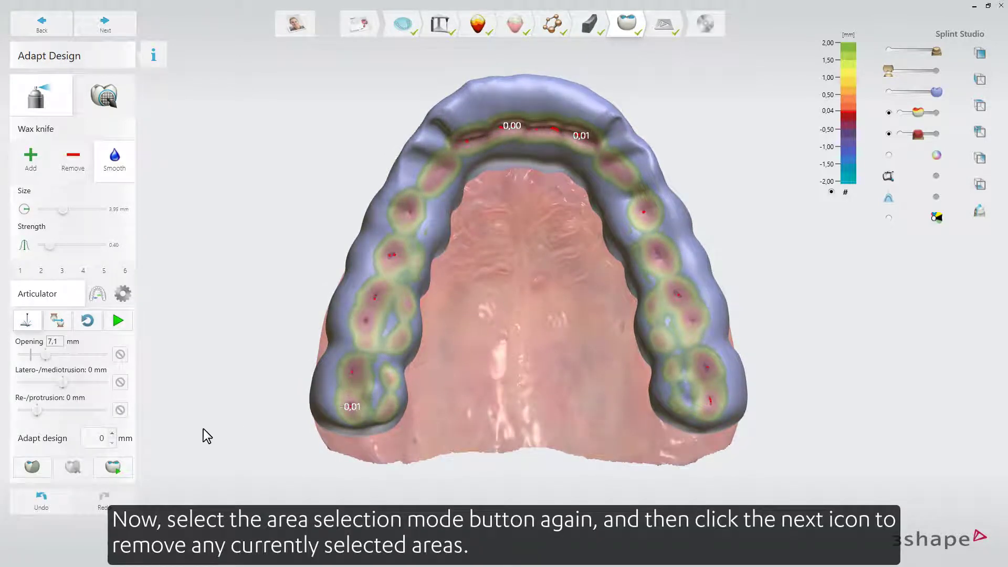
click(32, 469)
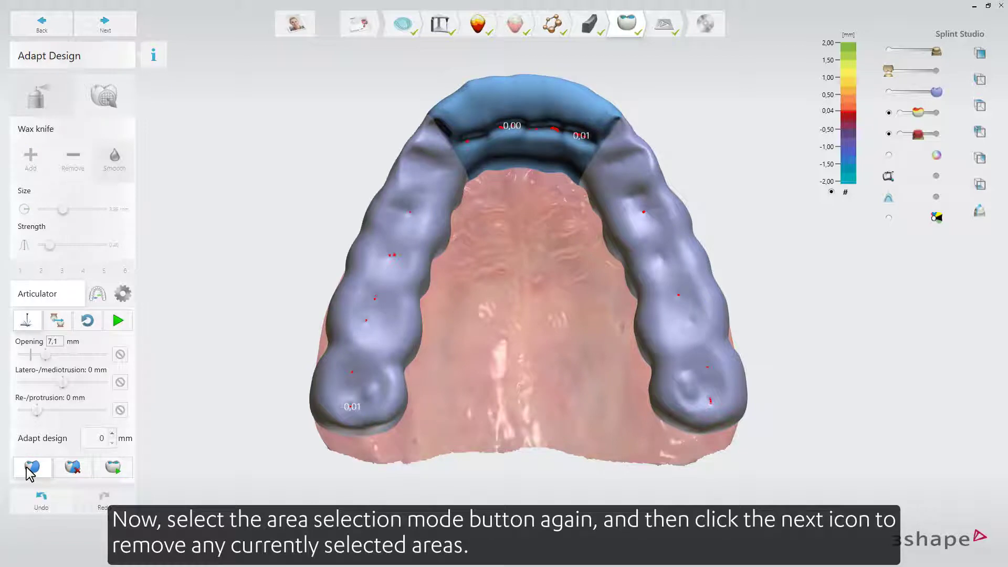
click(72, 470)
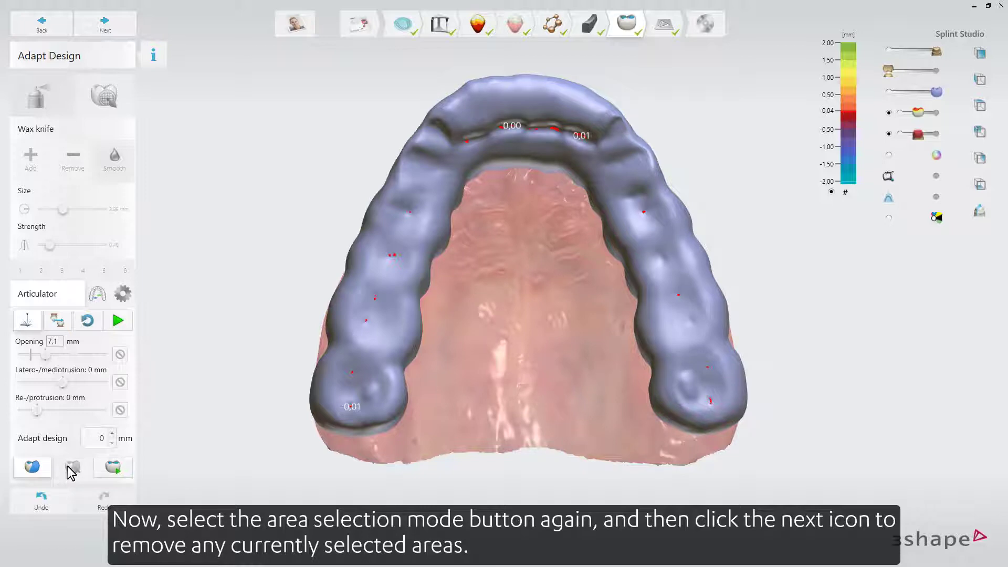
click(119, 385)
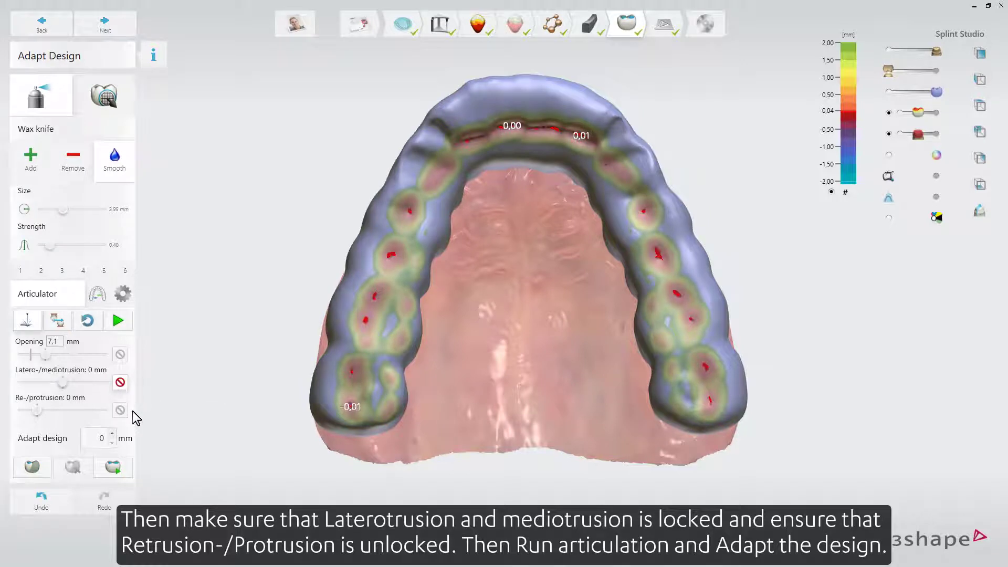
click(119, 322)
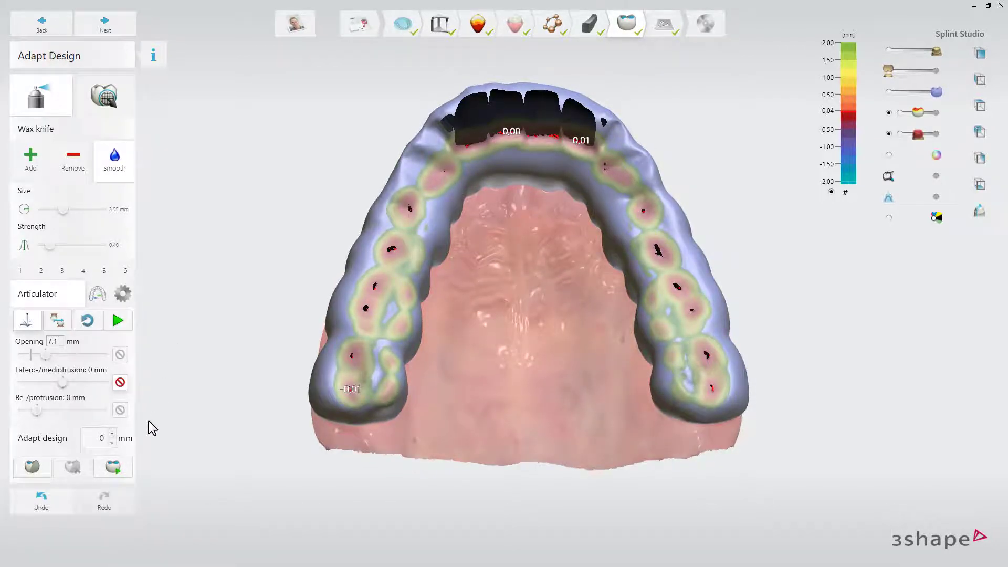
click(130, 463)
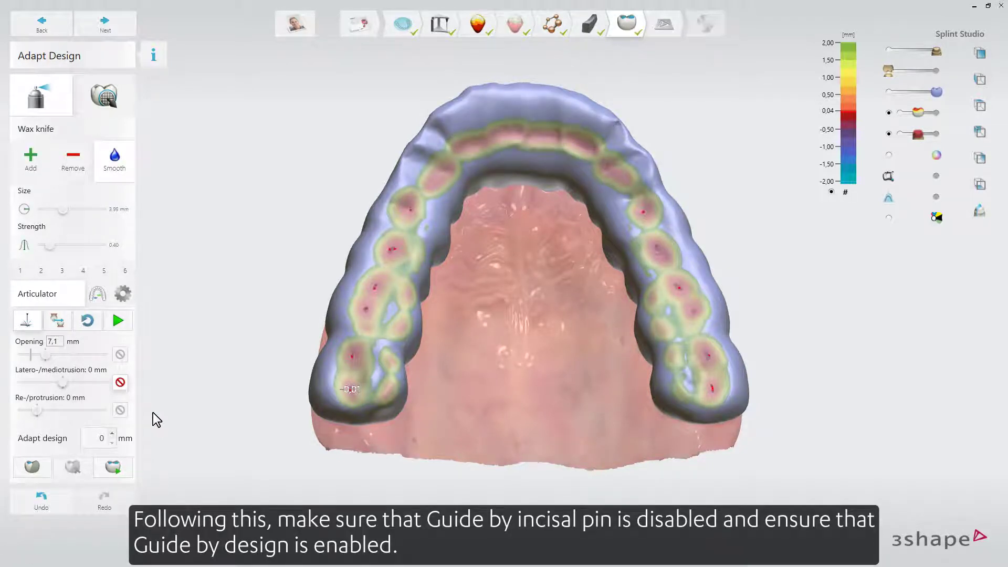
Switch guidance from incisal pin to design, unlock lateral movement, and run the articulation.
click(28, 320)
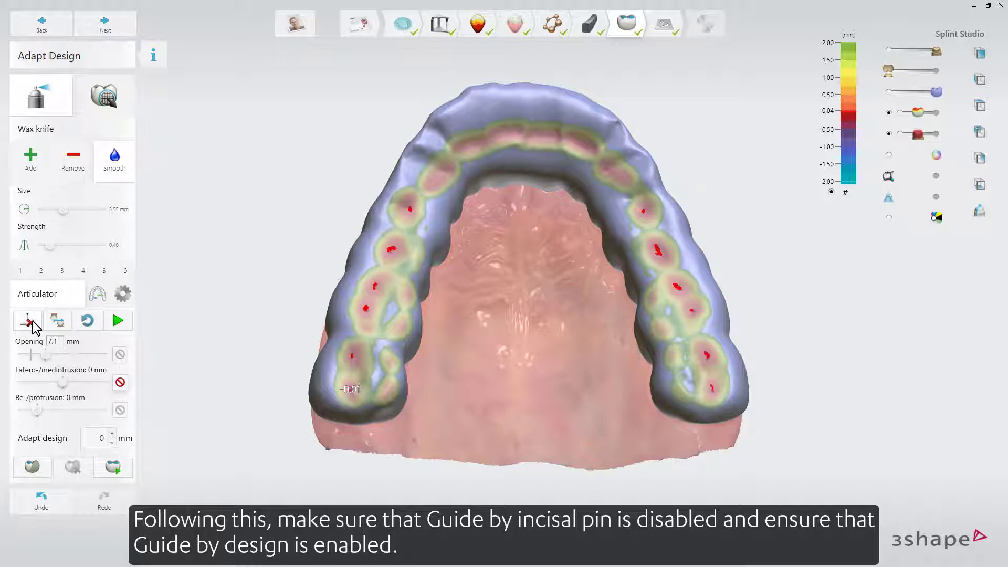
click(58, 322)
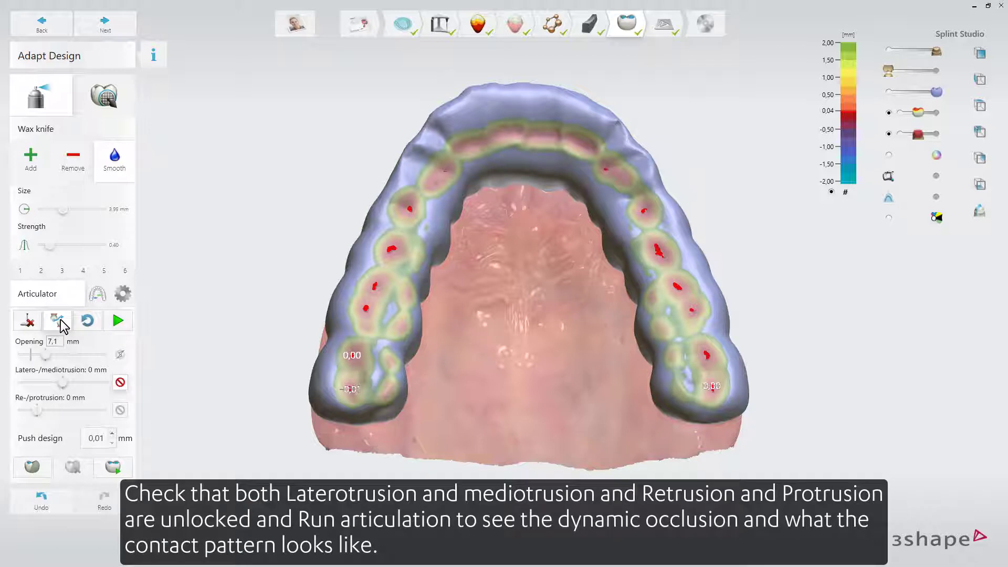
click(118, 385)
click(118, 320)
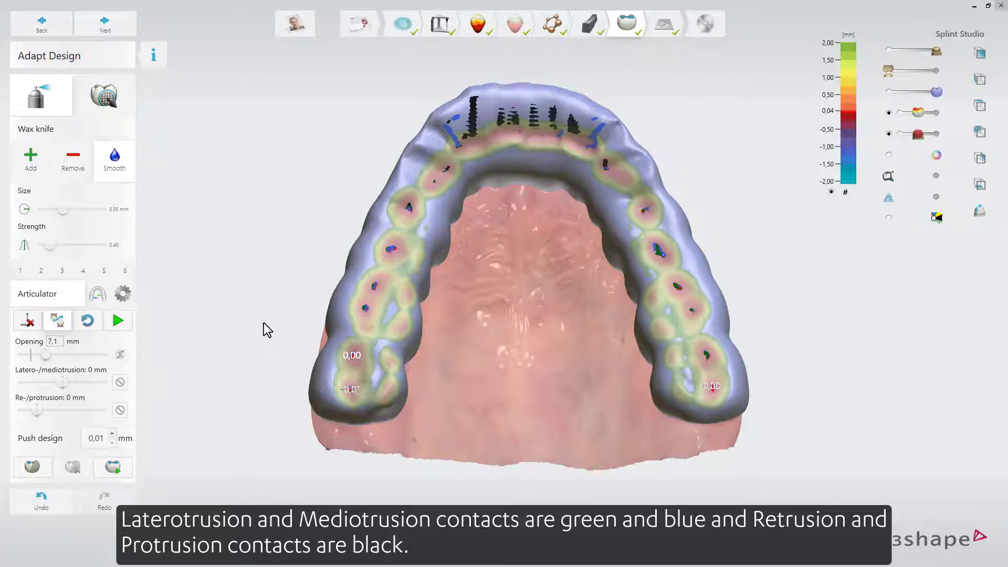
Centre the canine region and set the Add wax knife to 3,30 mm size and 8,0 µm strength.
right_drag(472, 262, 468, 244)
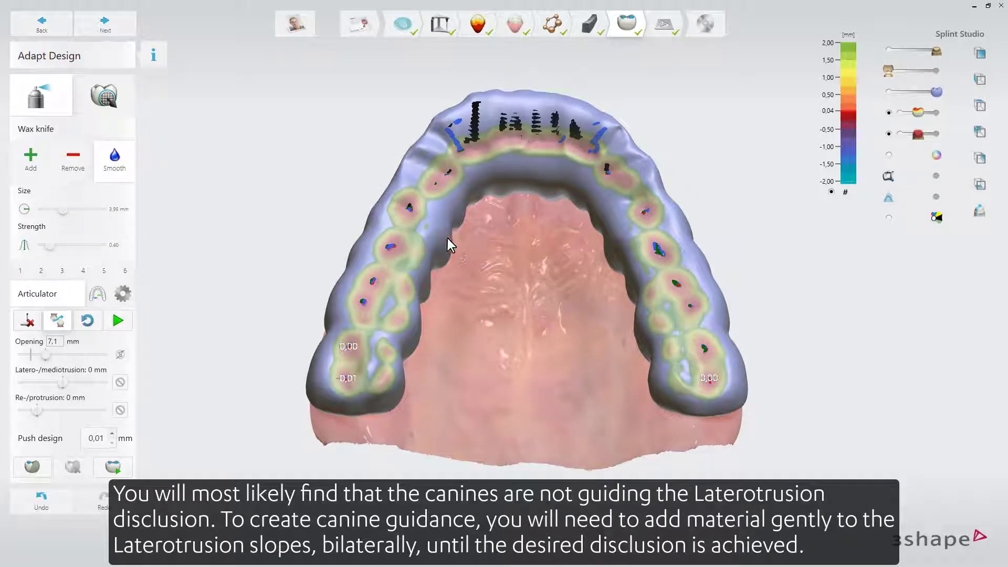
scroll(436, 181, up, 5)
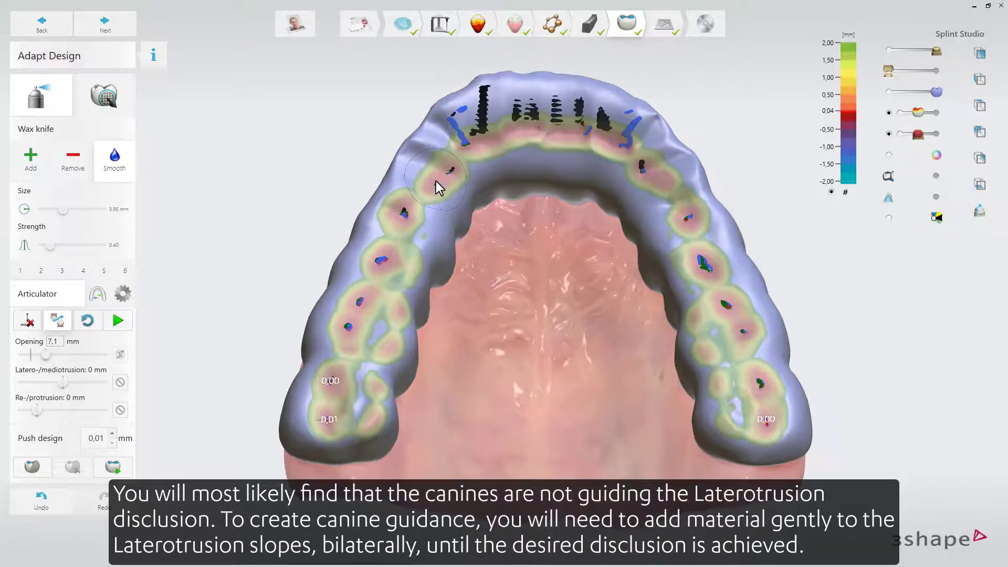
middle_drag(436, 179, 390, 234)
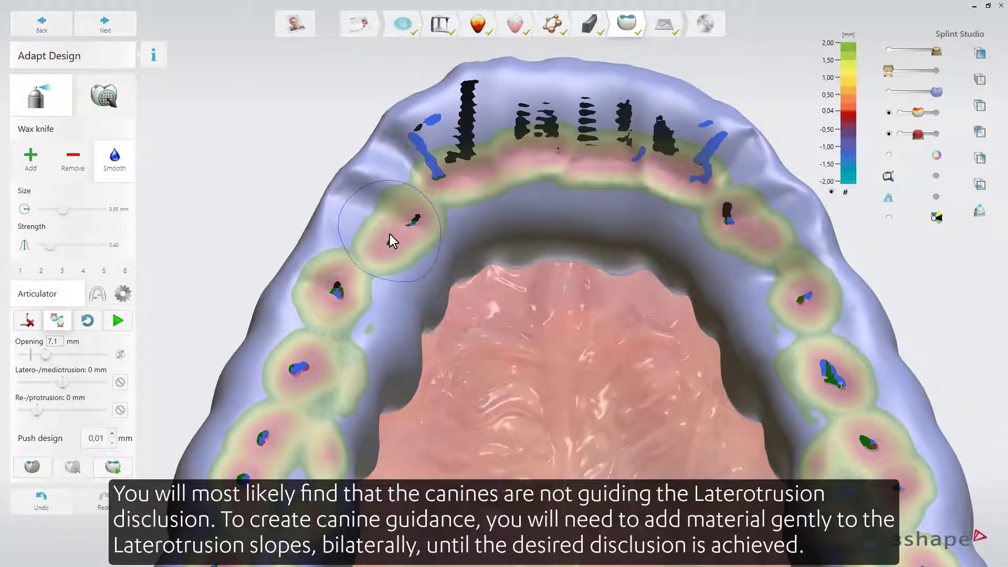
click(31, 171)
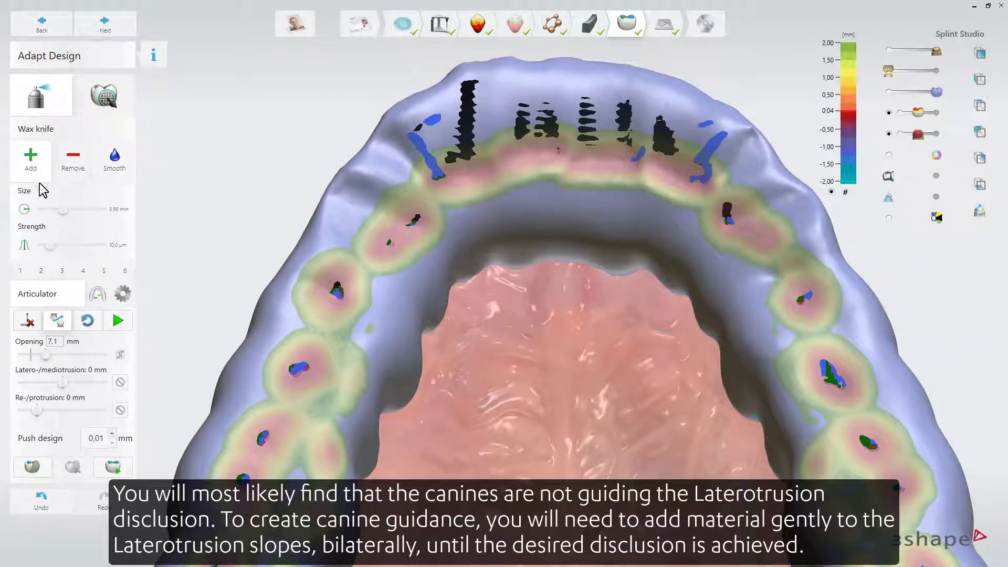
drag(63, 210, 59, 211)
drag(52, 245, 48, 245)
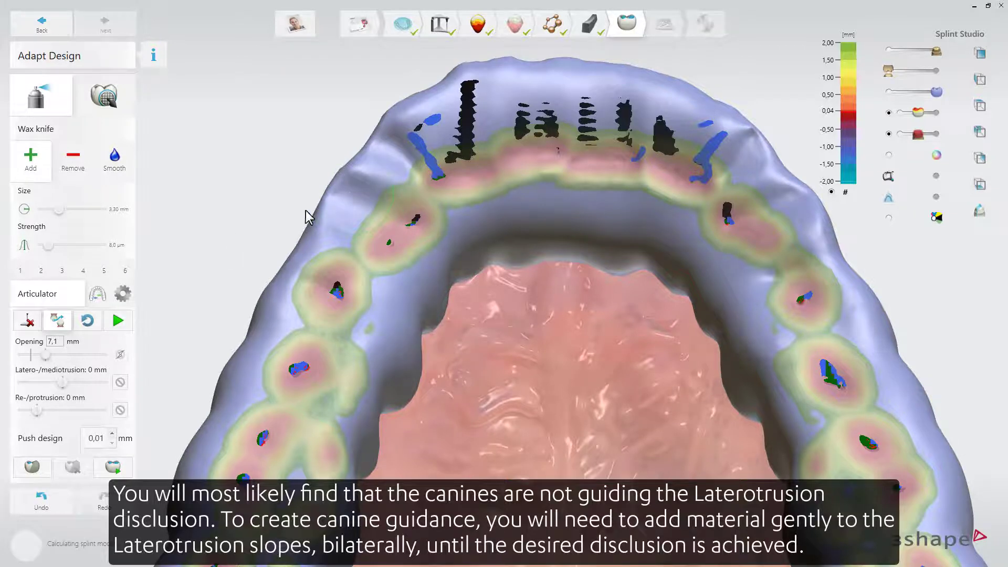
Build up the canine slopes, rerunning articulation to confirm canine-only lateral contacts.
click(119, 322)
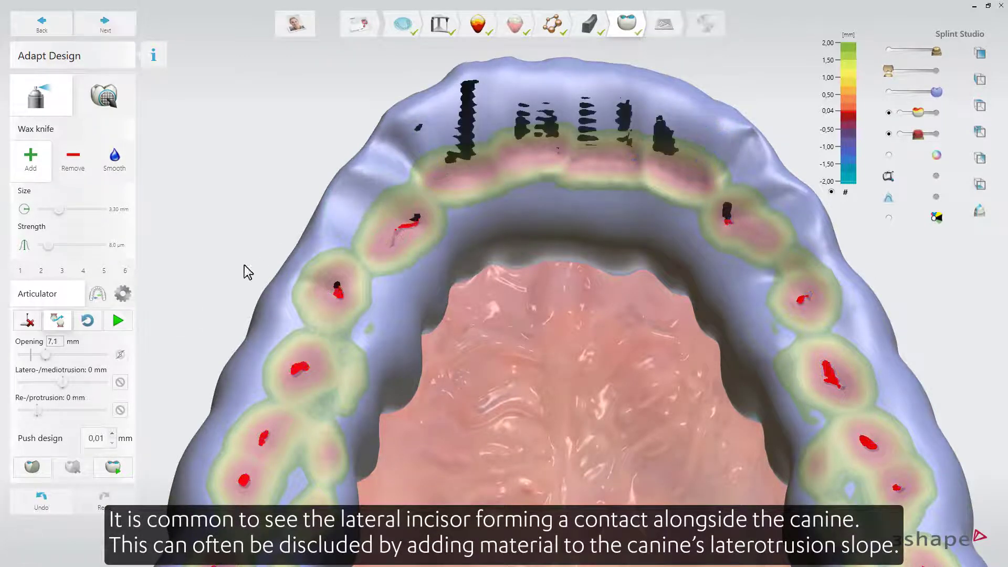
click(121, 320)
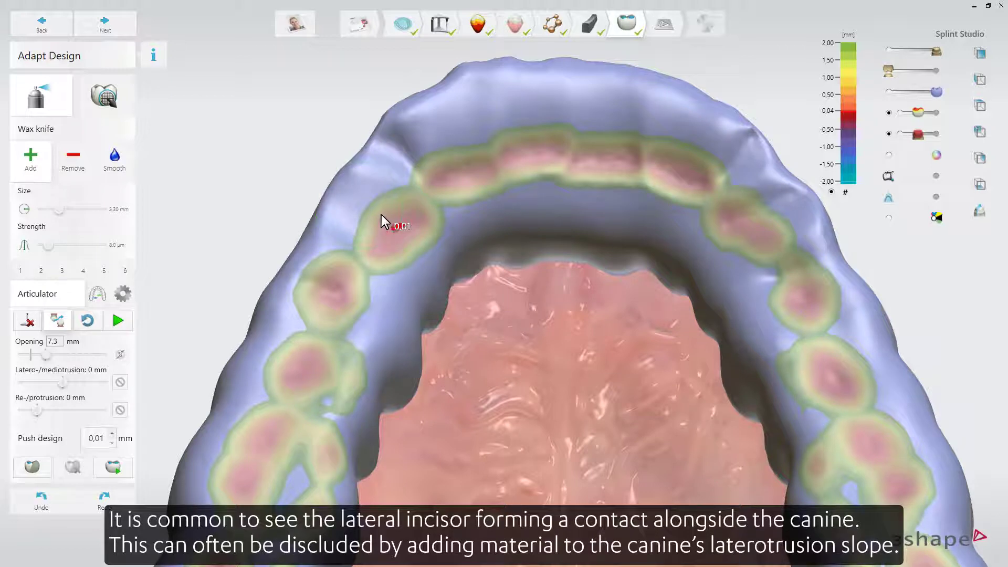
click(127, 324)
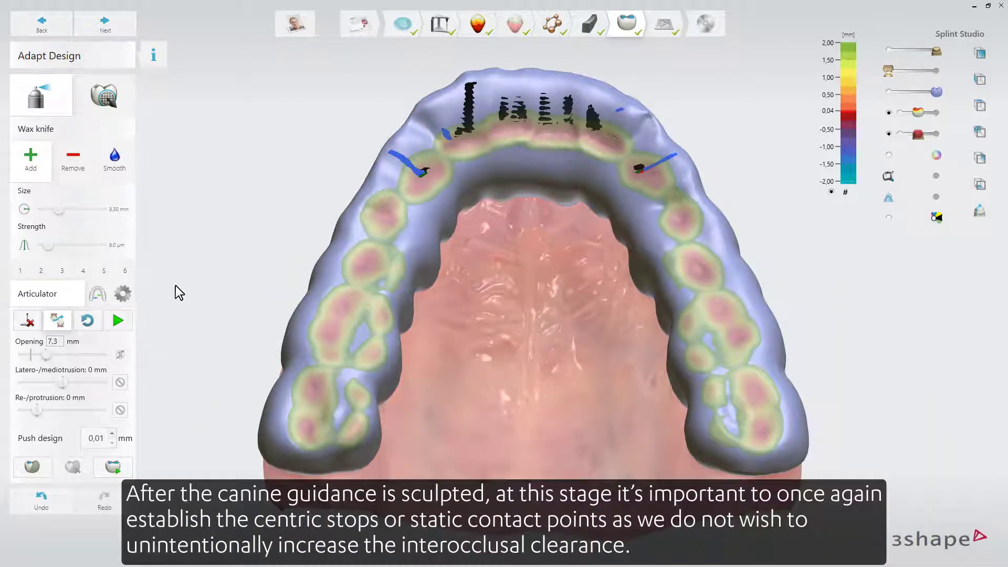
Run incisal-pin-guided articulation with movements locked, then adapt the design to about 0,01 mm static contacts.
right_drag(478, 301, 477, 315)
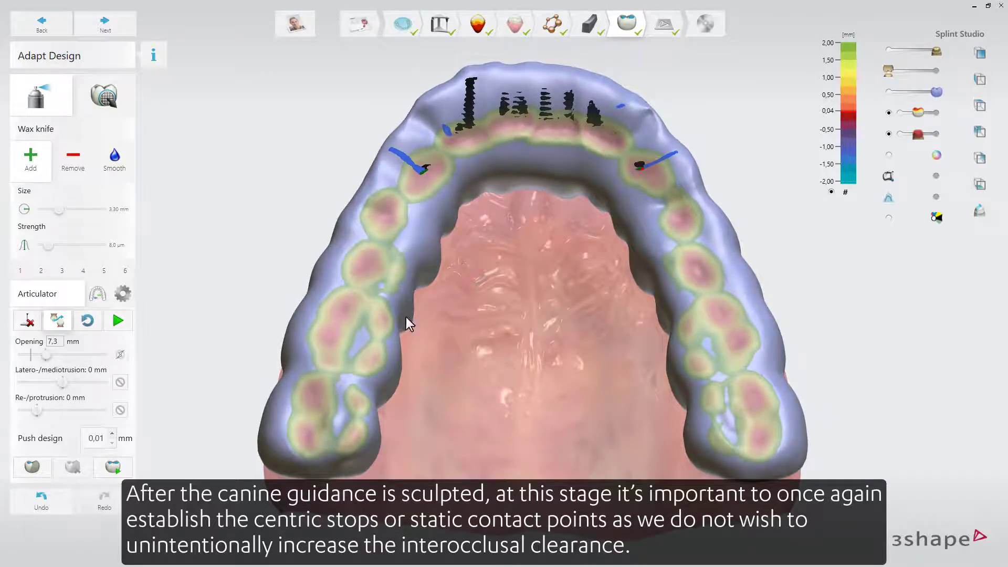
click(28, 322)
click(57, 321)
click(120, 383)
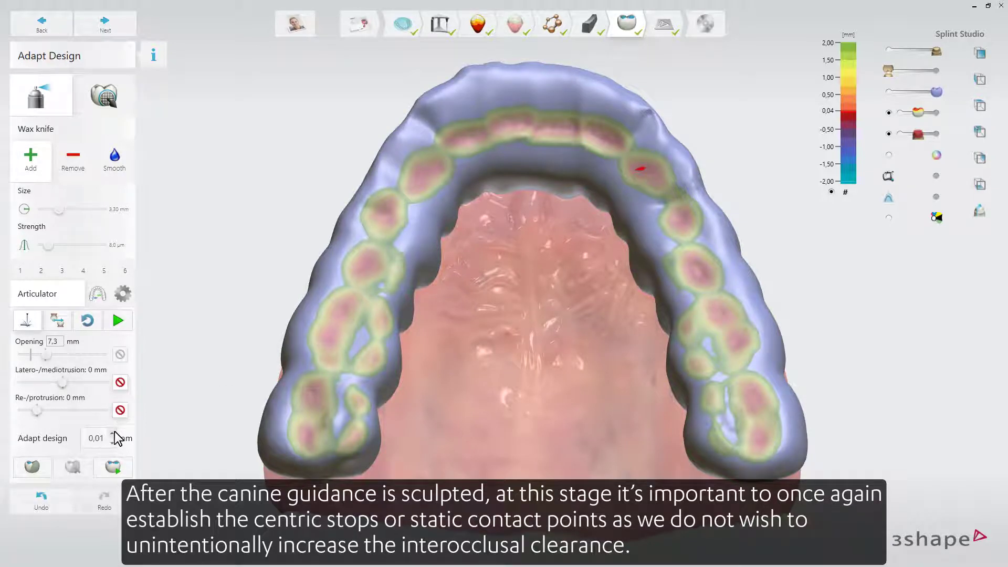
click(124, 328)
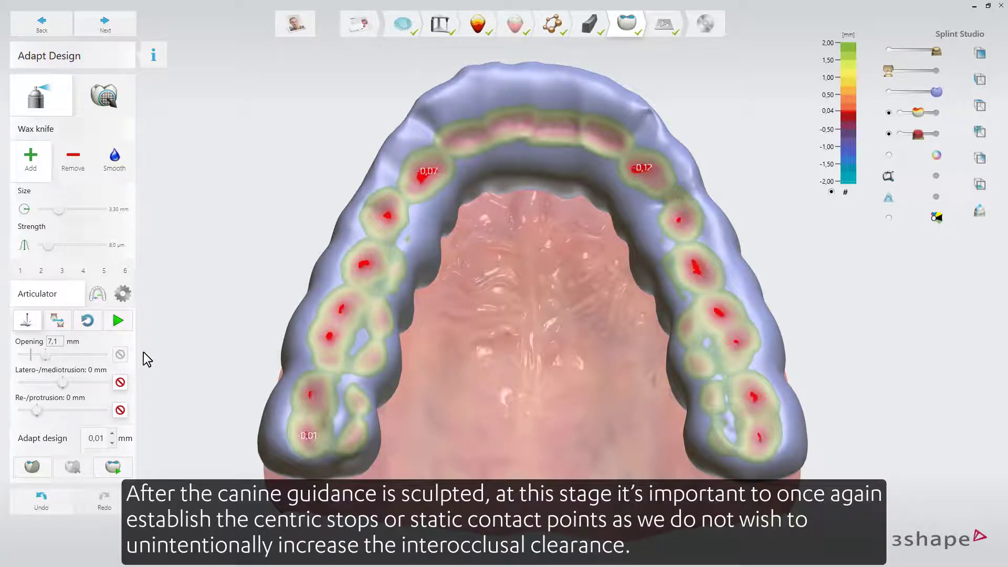
click(115, 470)
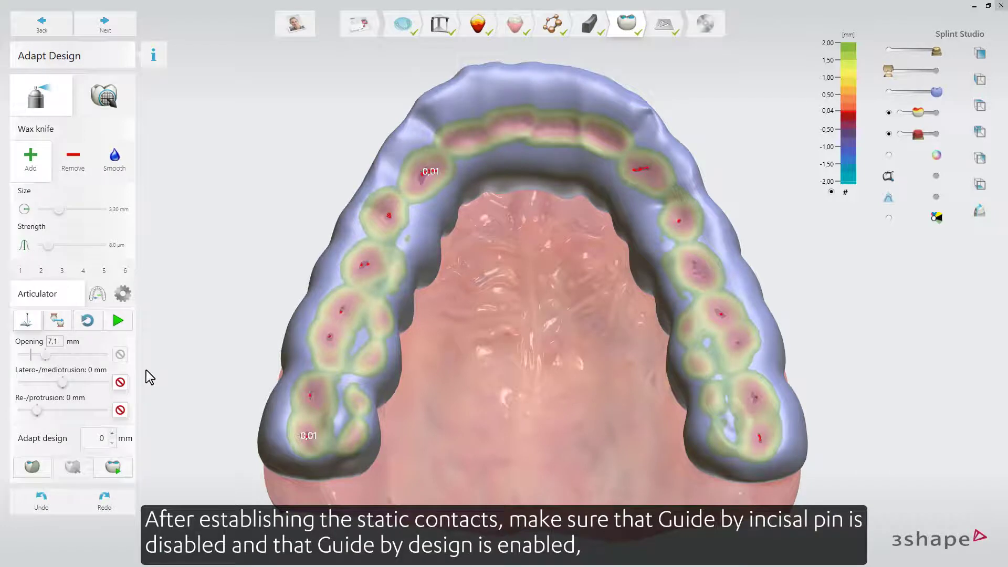
Switch to design guidance, unlock Latero-/mediotrusion and Re-/protrusion, and rerun articulation.
click(28, 320)
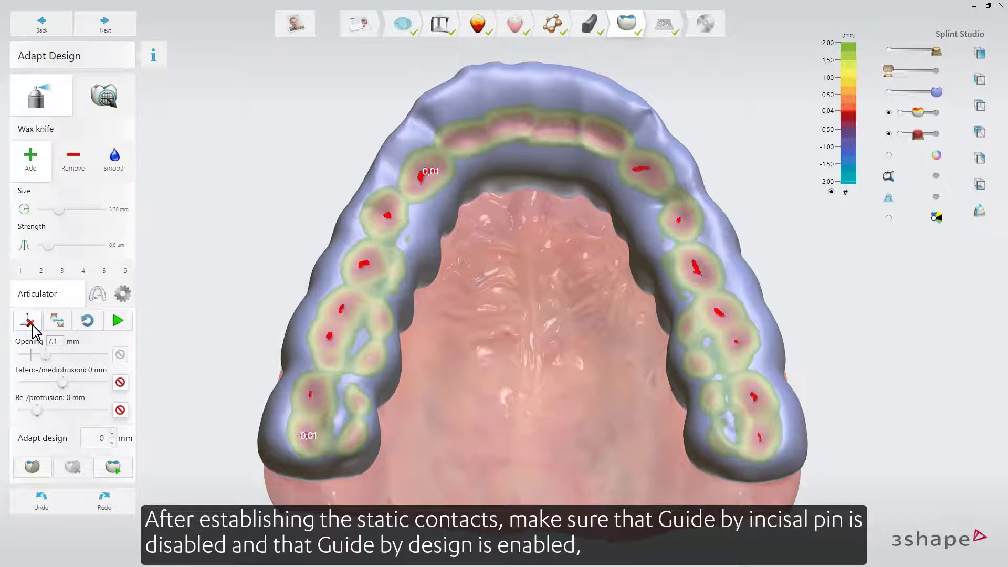
click(68, 325)
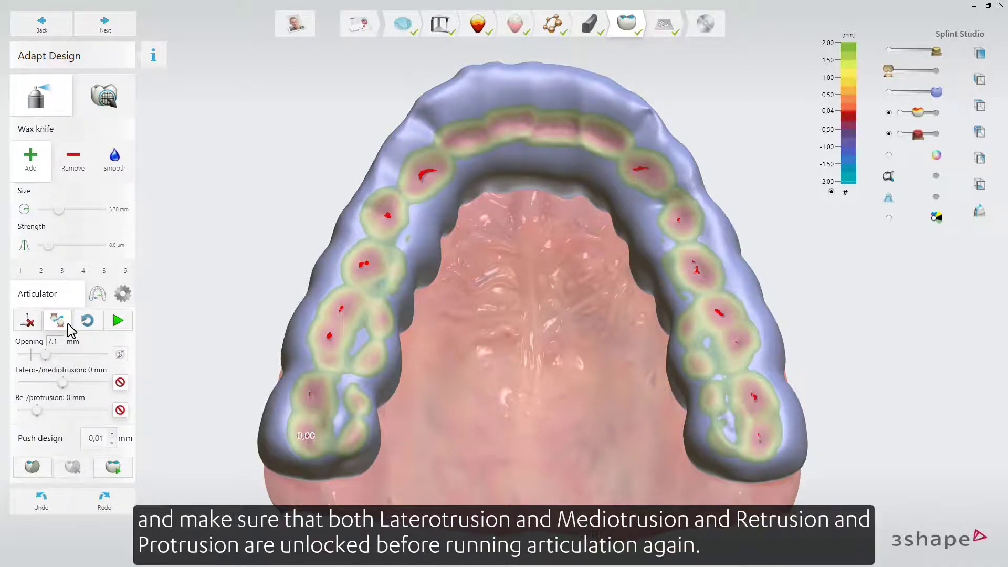
click(120, 382)
click(120, 411)
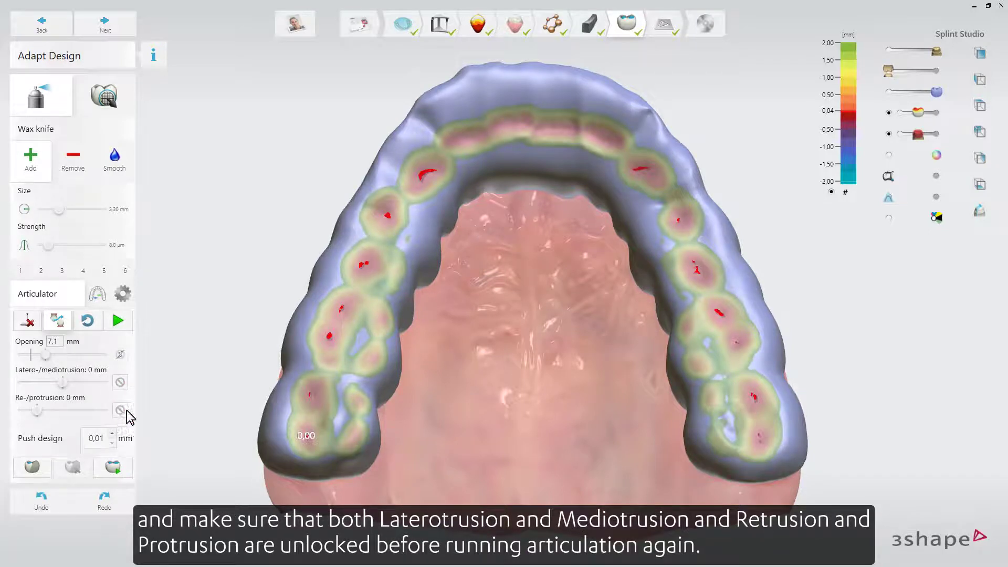
click(129, 322)
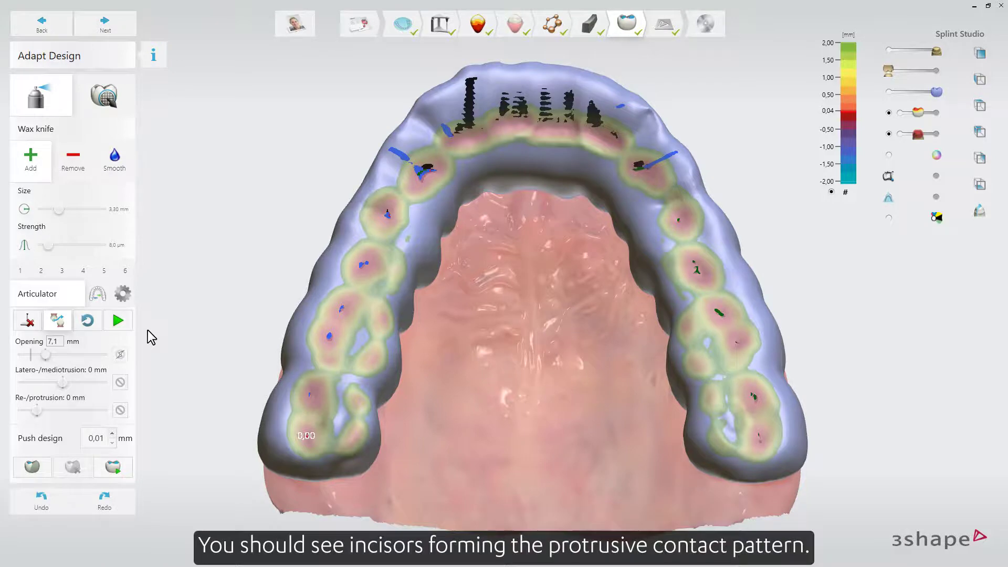
Trim an unwanted splint contact, recheck by articulation, then smooth away a posterior contact.
mouse_move(516, 338)
right_down()
mouse_move(516, 317)
mouse_move(524, 322)
mouse_move(516, 339)
right_up()
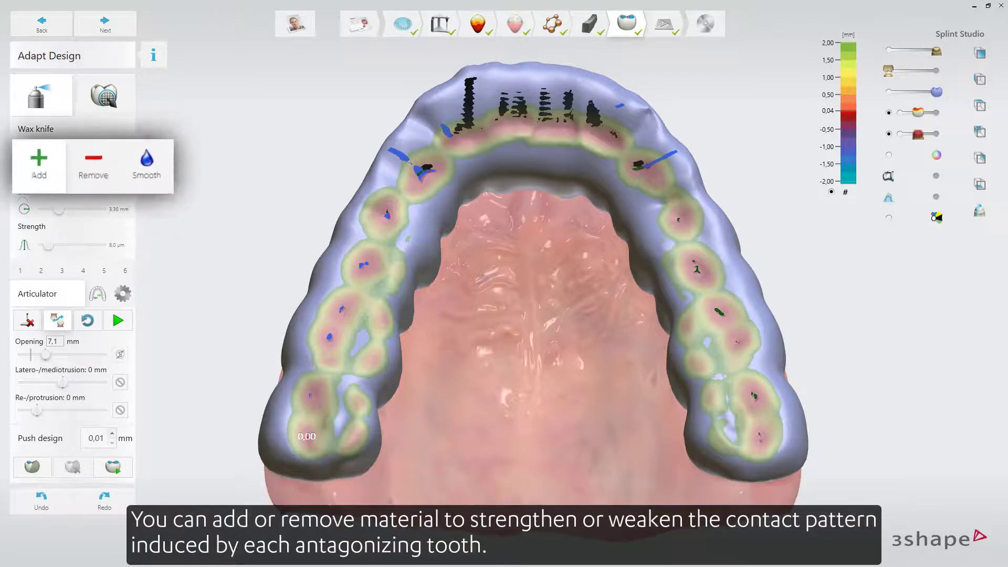
click(625, 107)
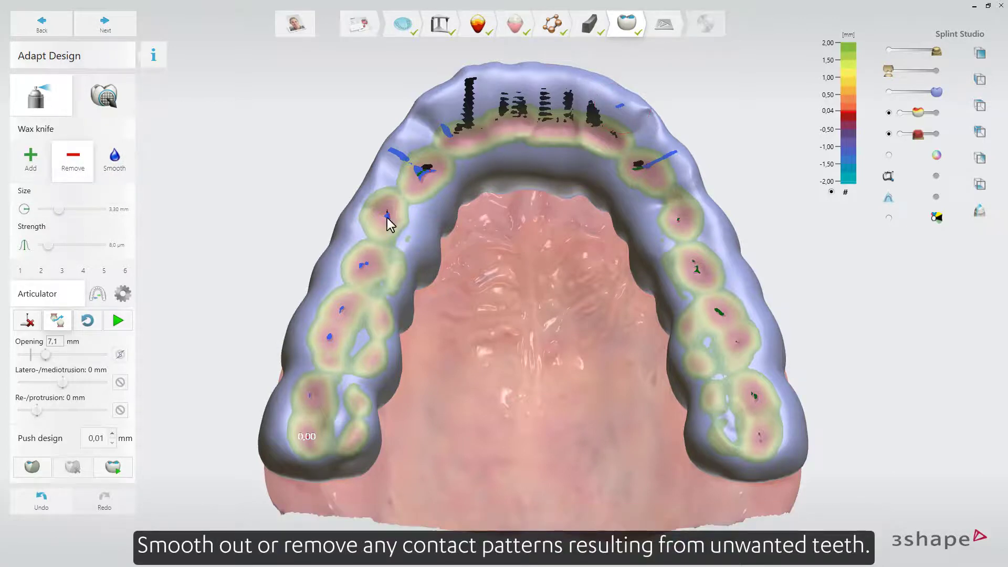
click(119, 321)
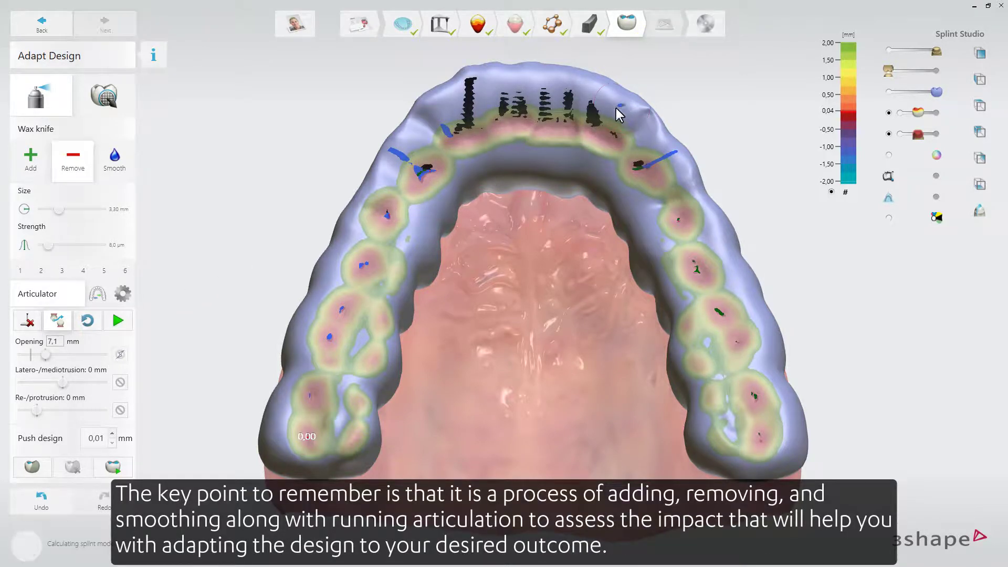
click(115, 324)
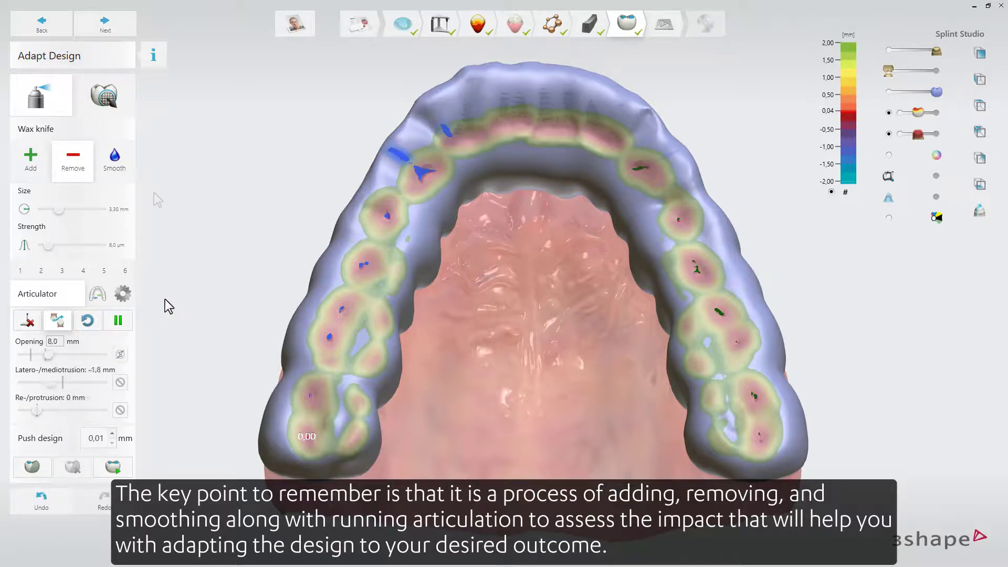
click(126, 167)
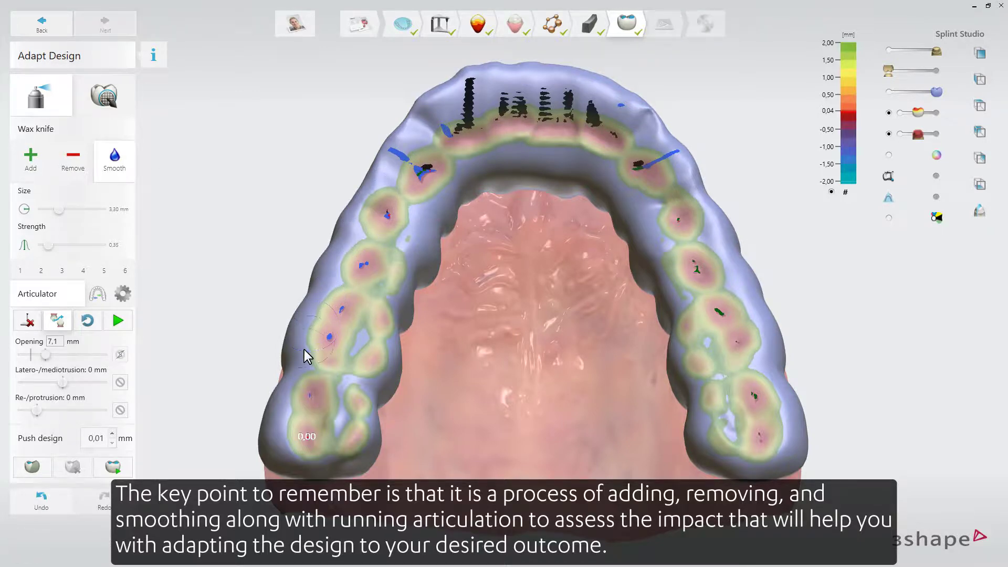
drag(689, 182, 691, 187)
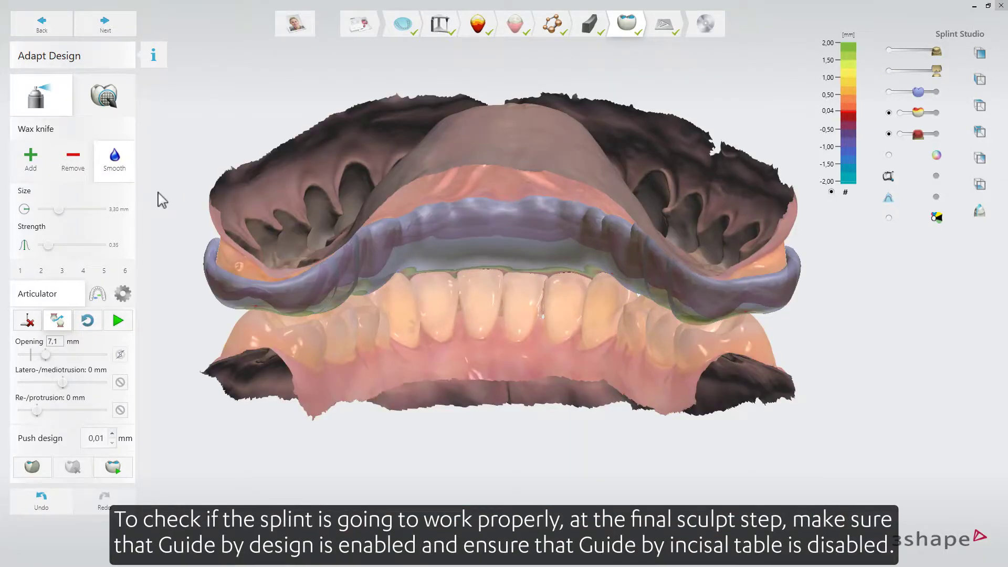
Run articulation from front and side views to verify incisor protrusion and canine laterotrusion guidance.
click(122, 321)
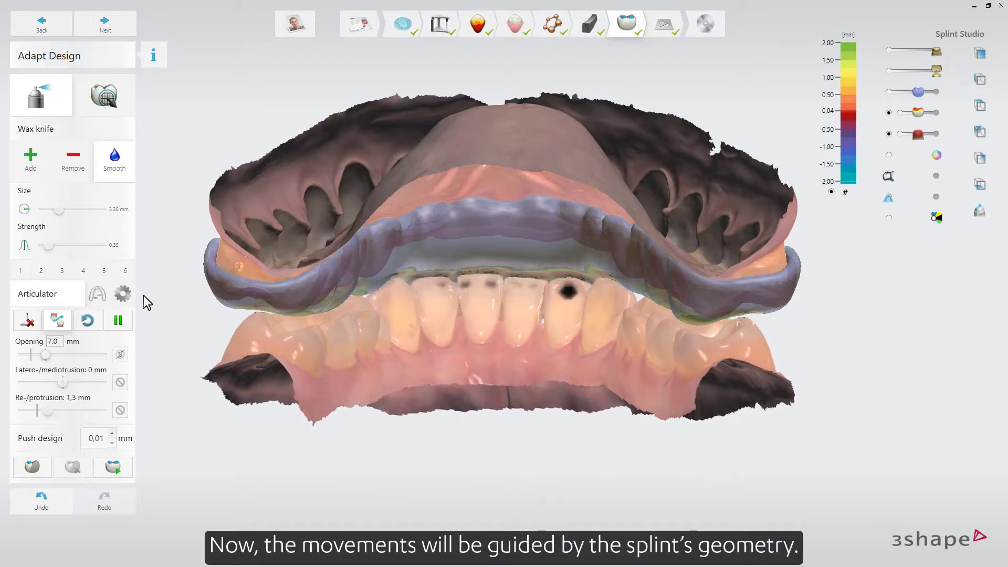
right_drag(851, 279, 571, 275)
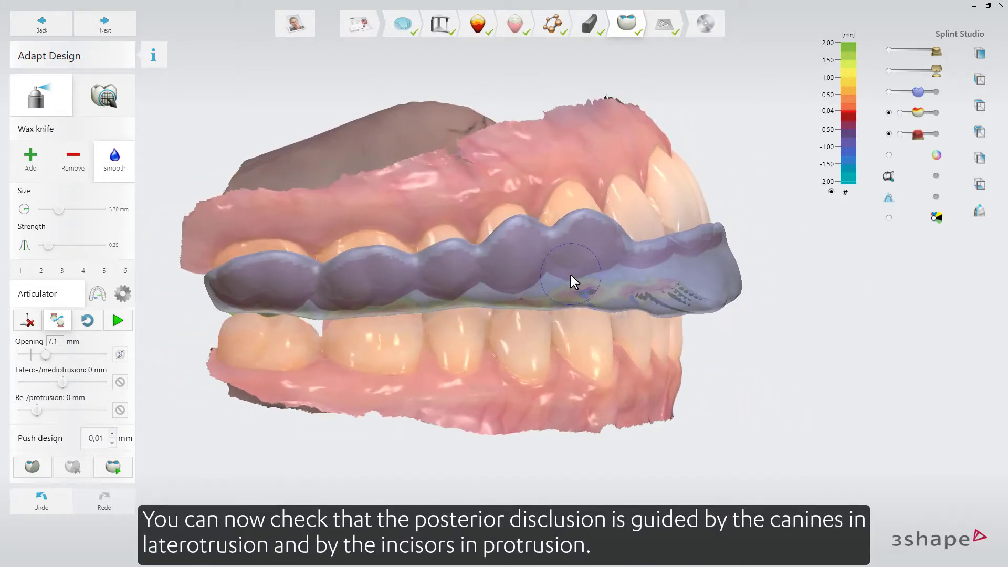
click(122, 321)
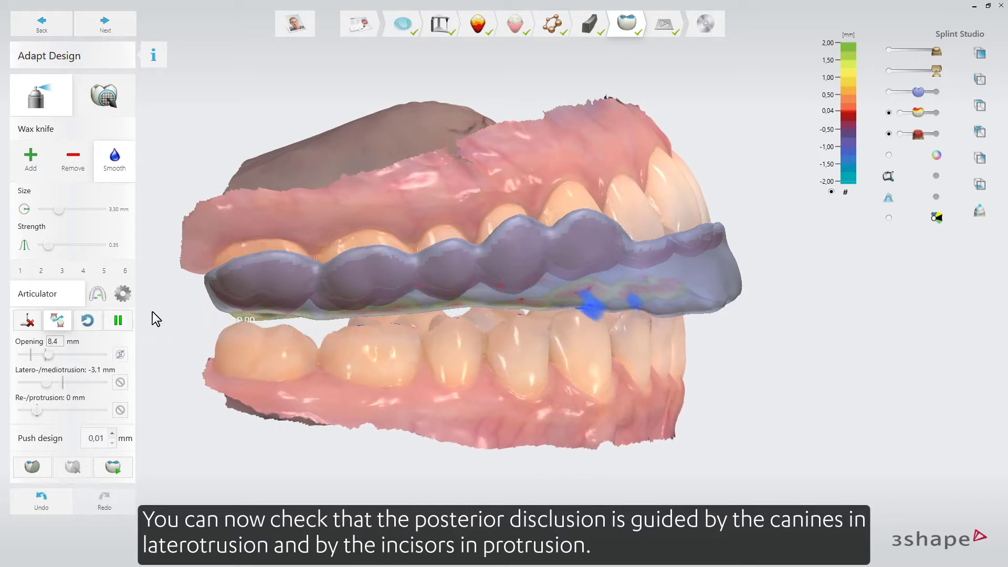